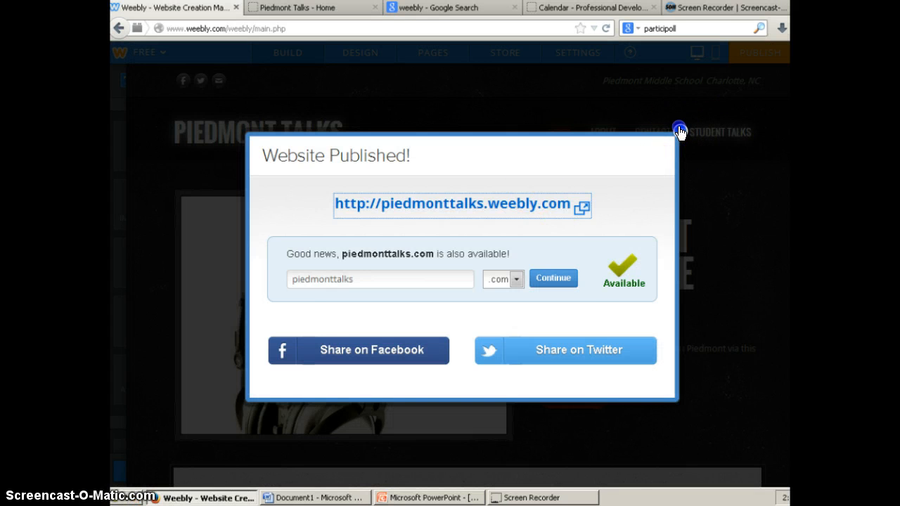
Step: Dismiss the Website Published notice and leave the Piedmont Talks editor for the My Sites list
left_click(679, 131)
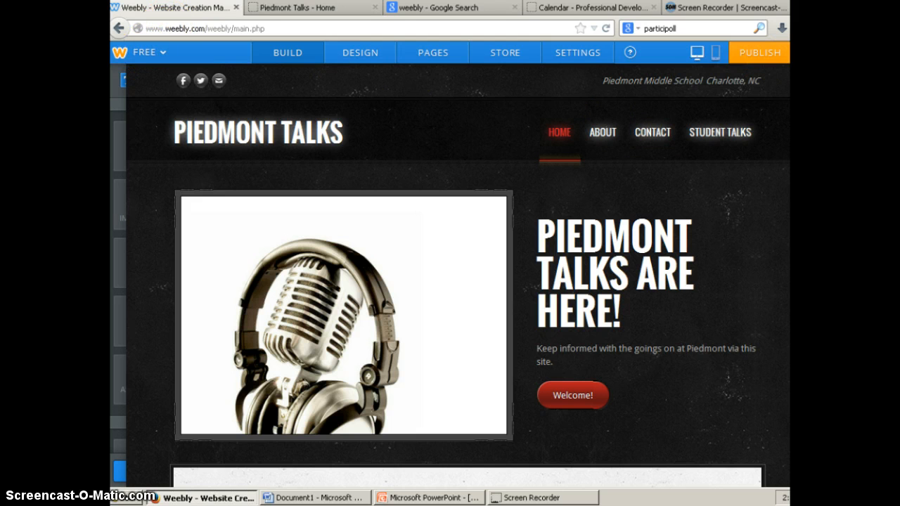
left_click(800, 52)
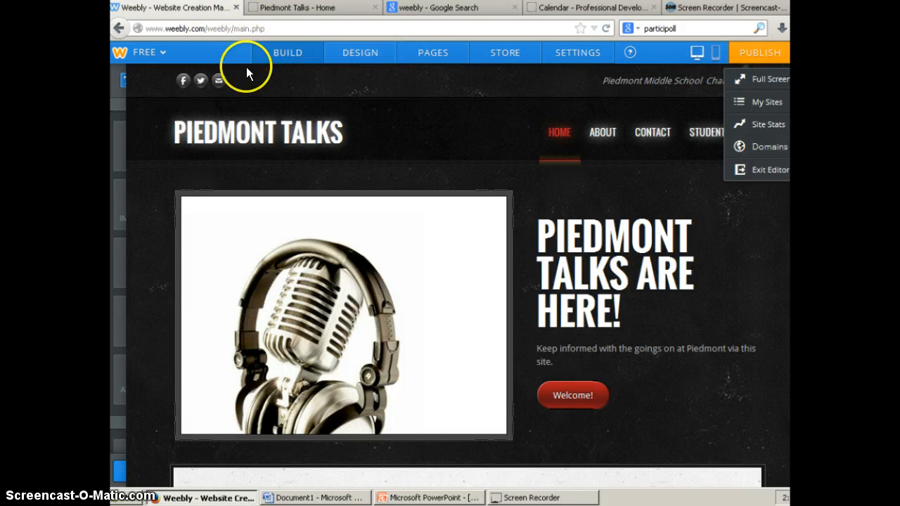
mouse_move(121, 201)
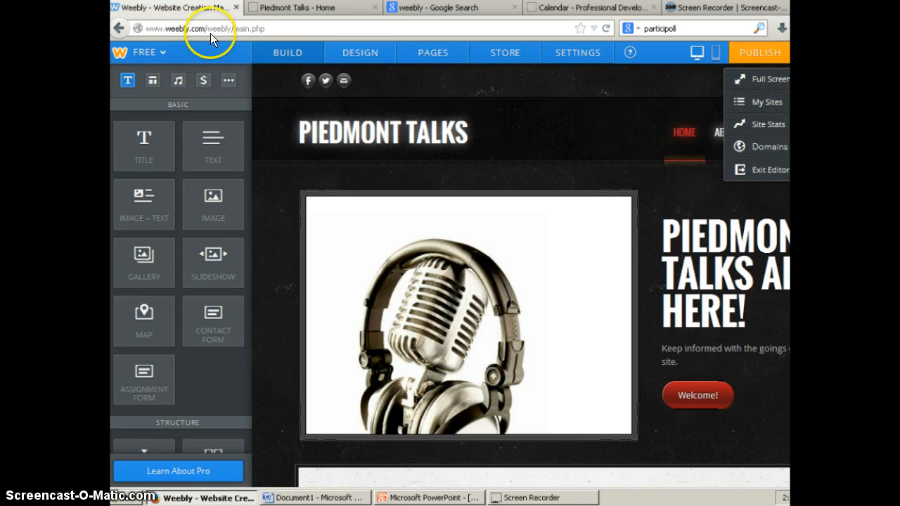
left_click(760, 106)
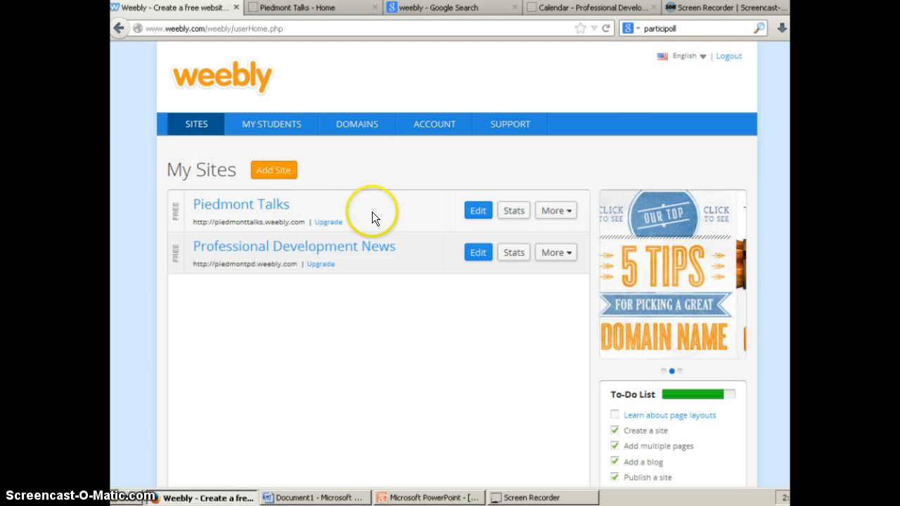
Step: Add a new site with the Site focus and choose the brown wood theme with the coffee cup header
left_click(282, 172)
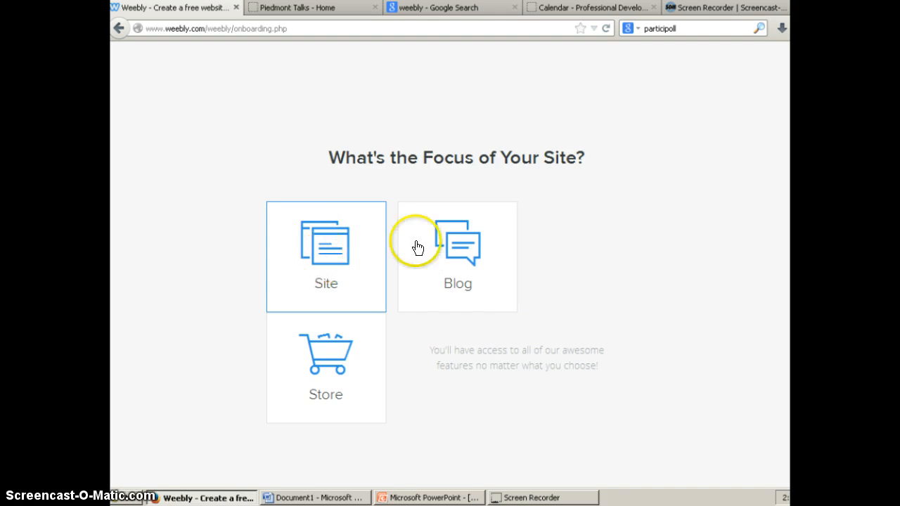
left_click(344, 264)
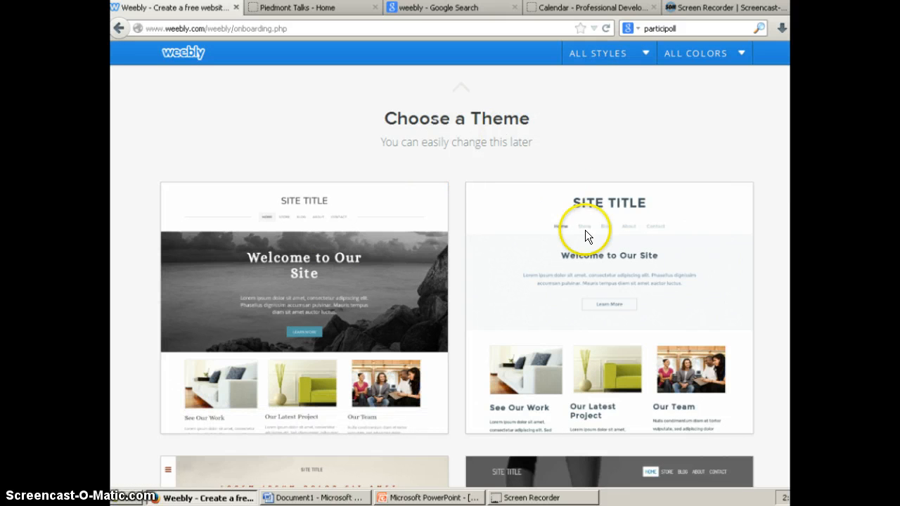
scroll(653, 190, "down", 7)
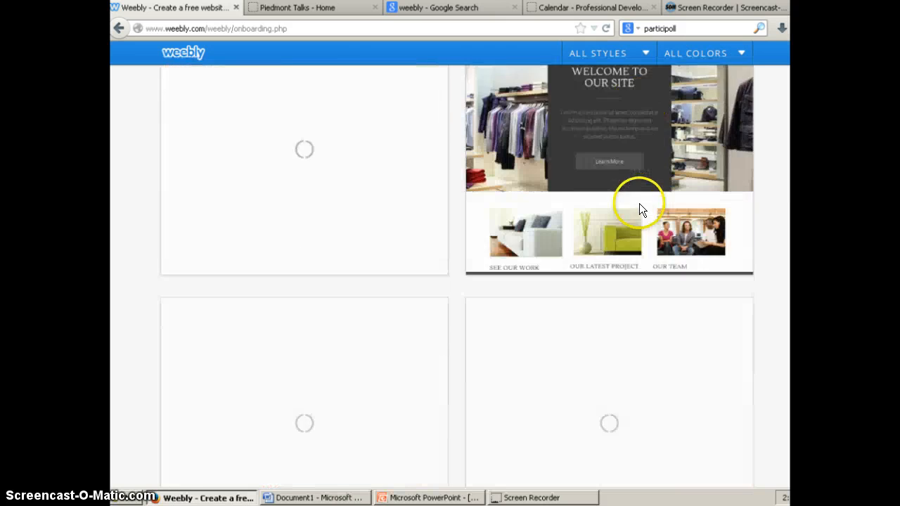
scroll(634, 209, "down", 10)
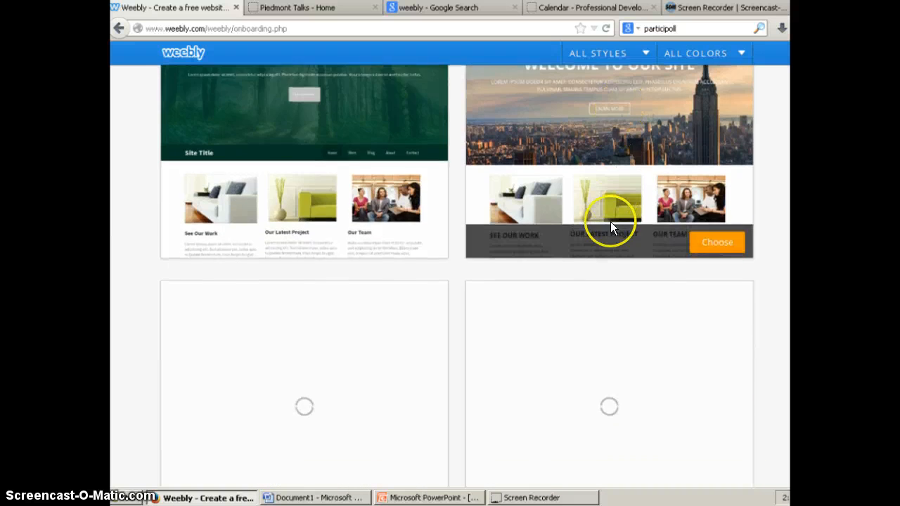
scroll(605, 227, "down", 5)
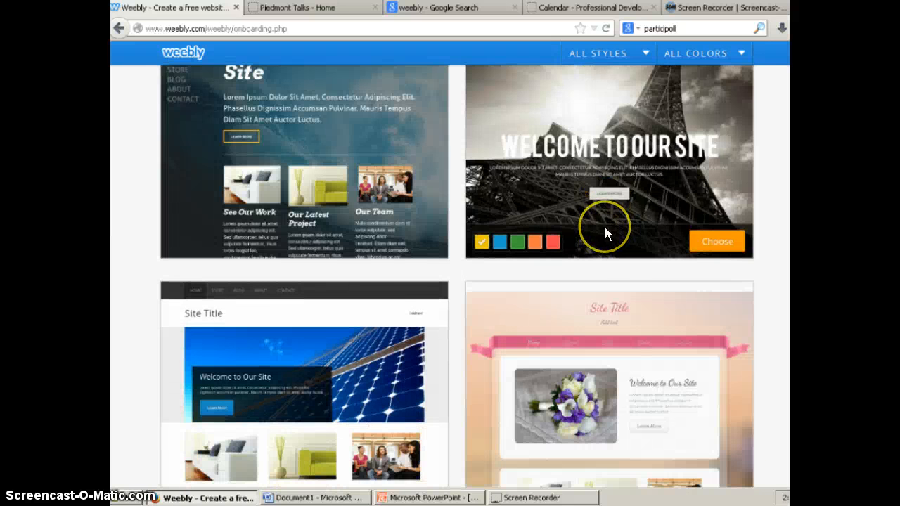
scroll(613, 241, "down", 10)
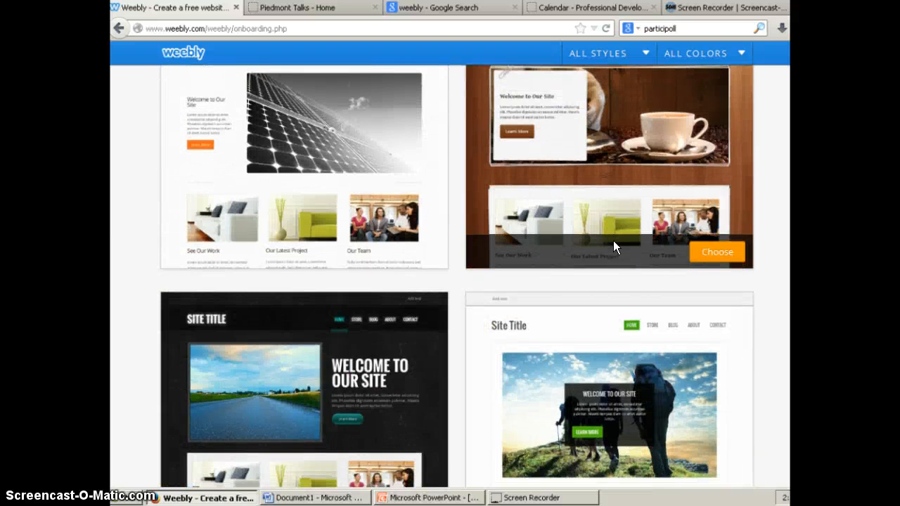
scroll(613, 246, "up", 3)
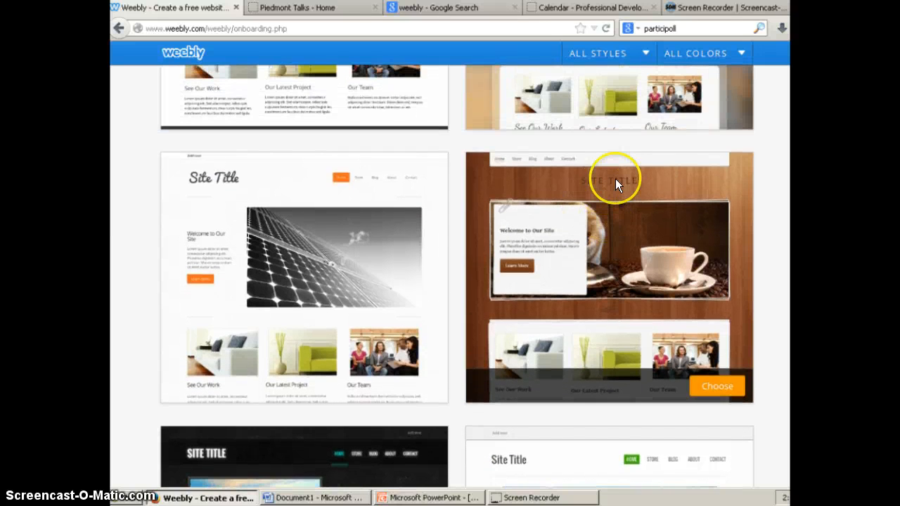
left_click(711, 395)
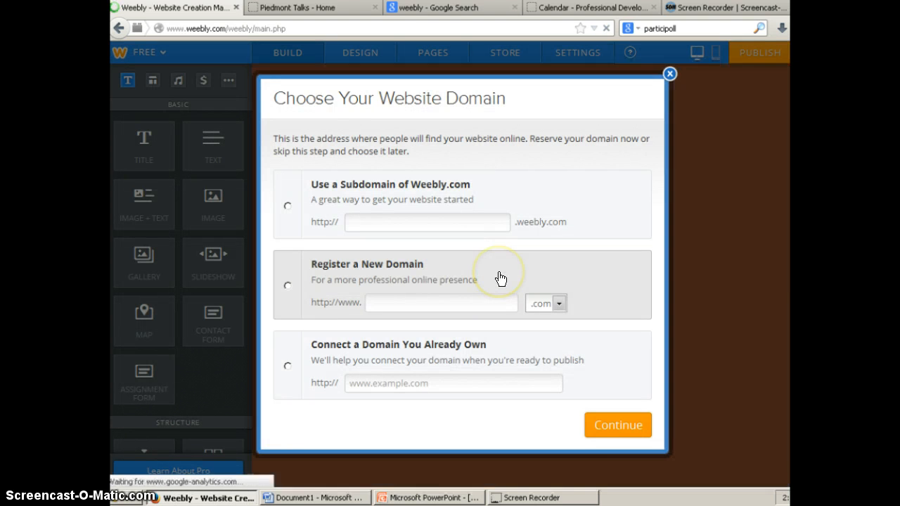
Step: Choose a Weebly.com subdomain for the website, enter PiedmontSampler as its address, and continue to the editor
left_click(454, 222)
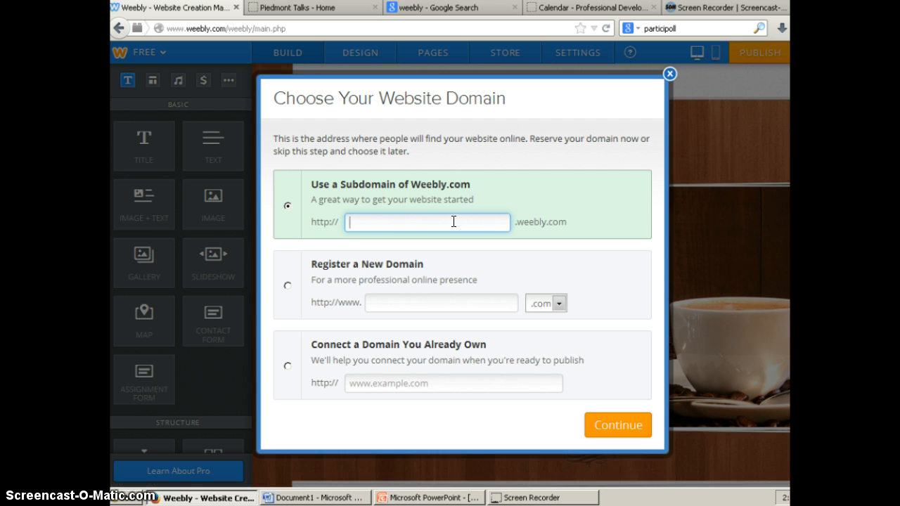
type("PiedmontTestSap")
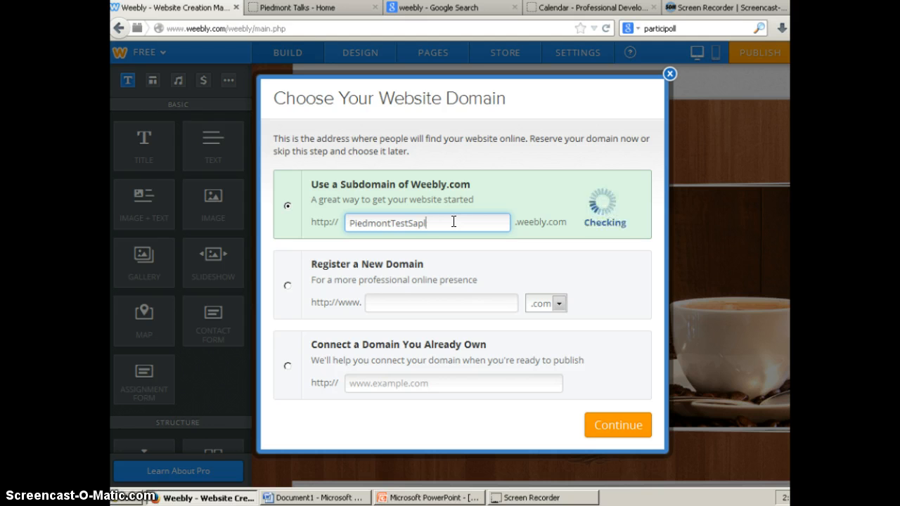
key("BackSpace")
key("BackSpace")
key("BackSpace")
key("BackSpace")
key("BackSpace")
key("BackSpace")
key("BackSpace")
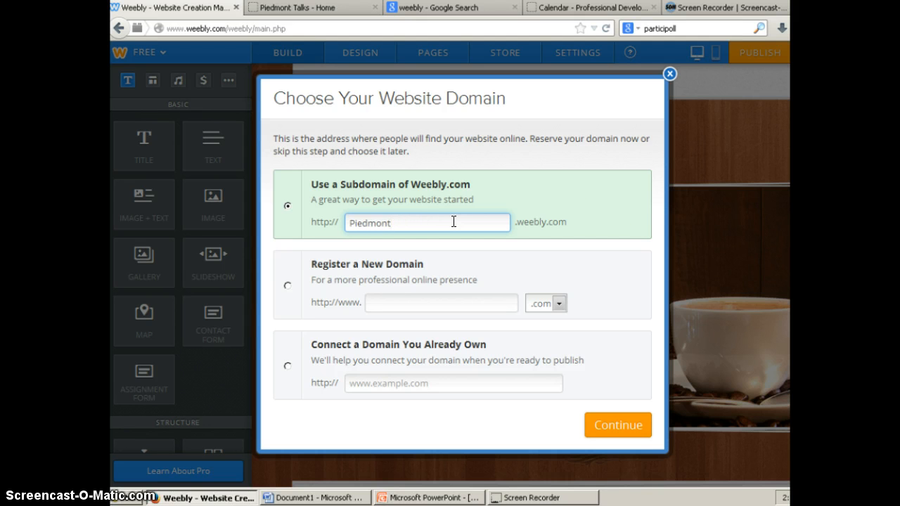
type("Sampler")
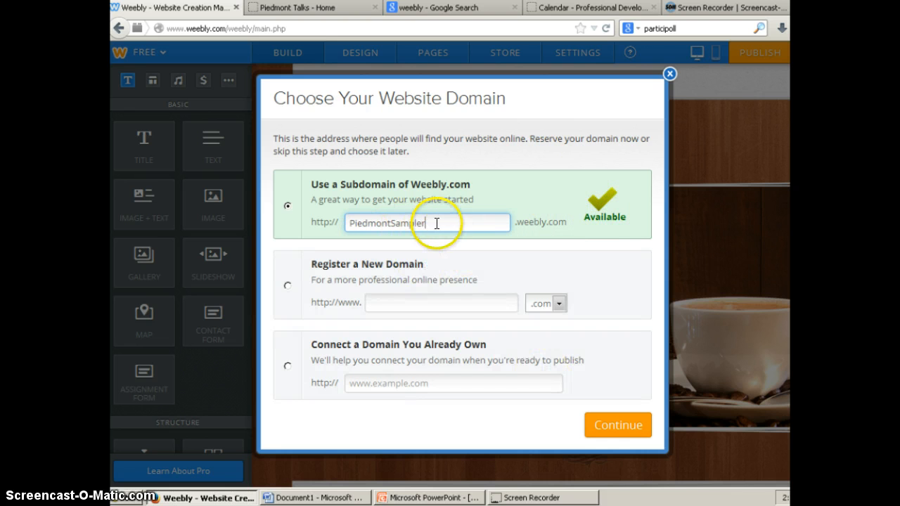
left_click(365, 223)
double_click(365, 224)
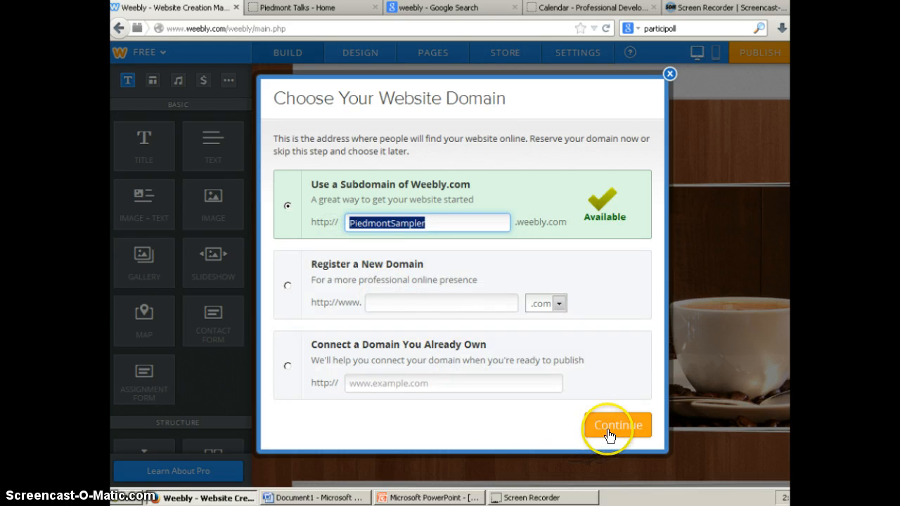
left_click(621, 426)
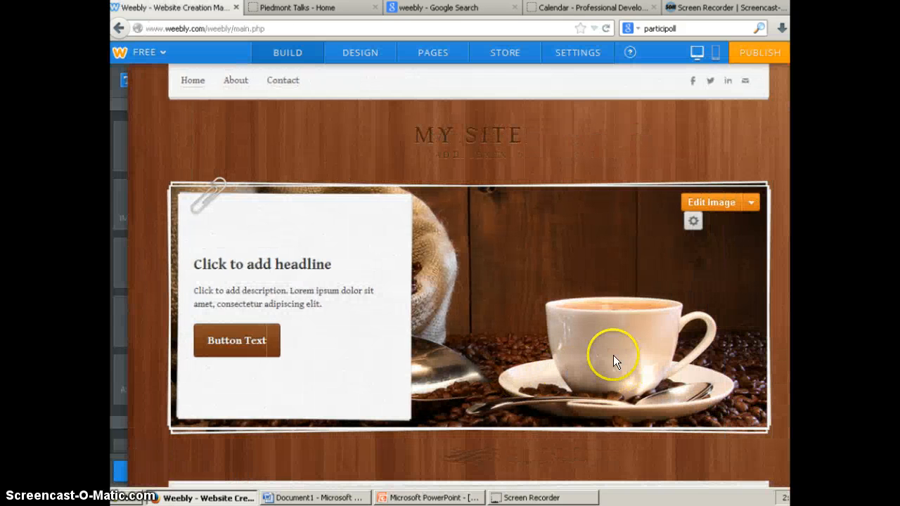
left_click(478, 143)
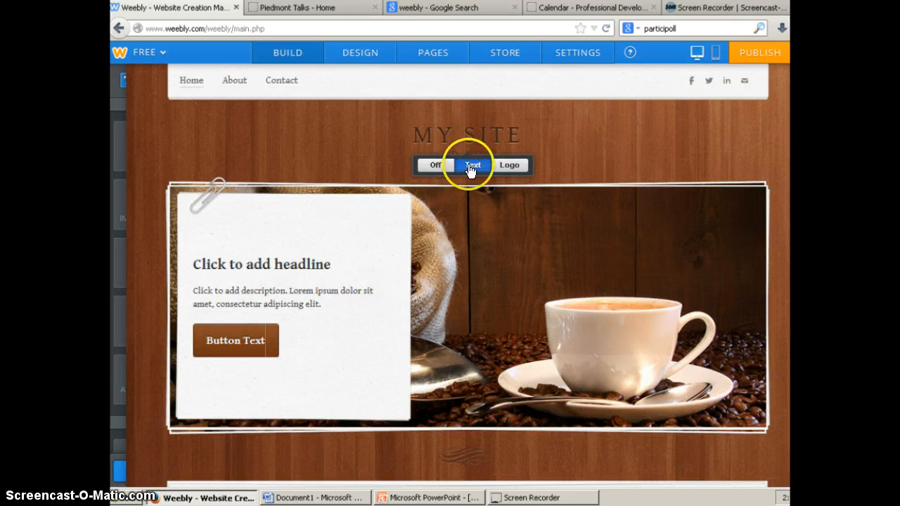
left_click(481, 166)
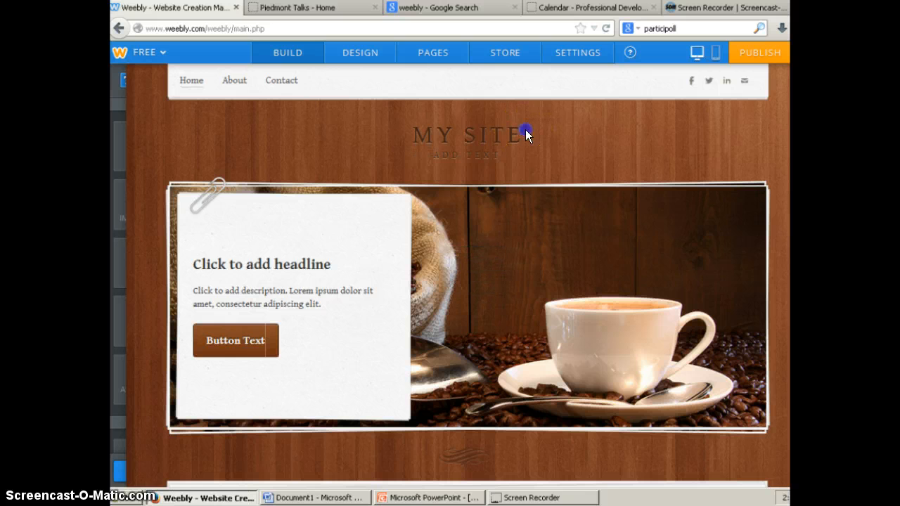
left_click_drag(525, 134, 416, 128)
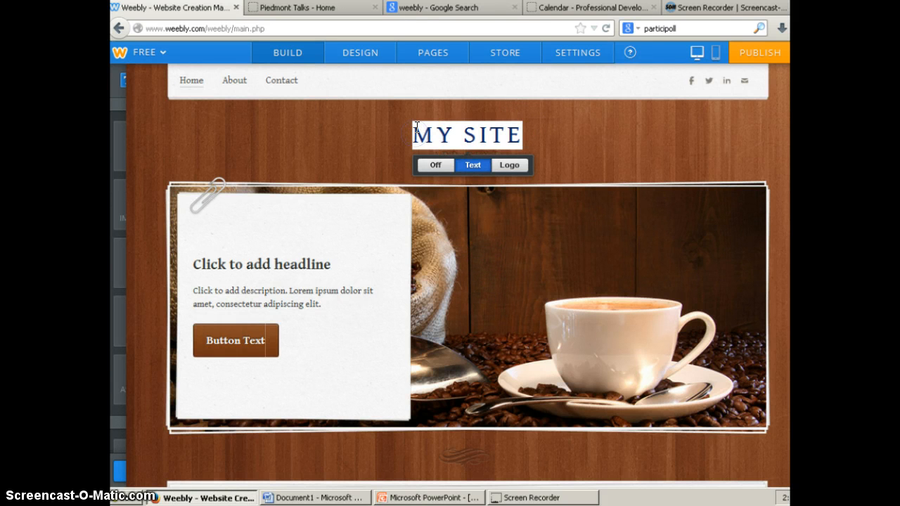
left_click(613, 109)
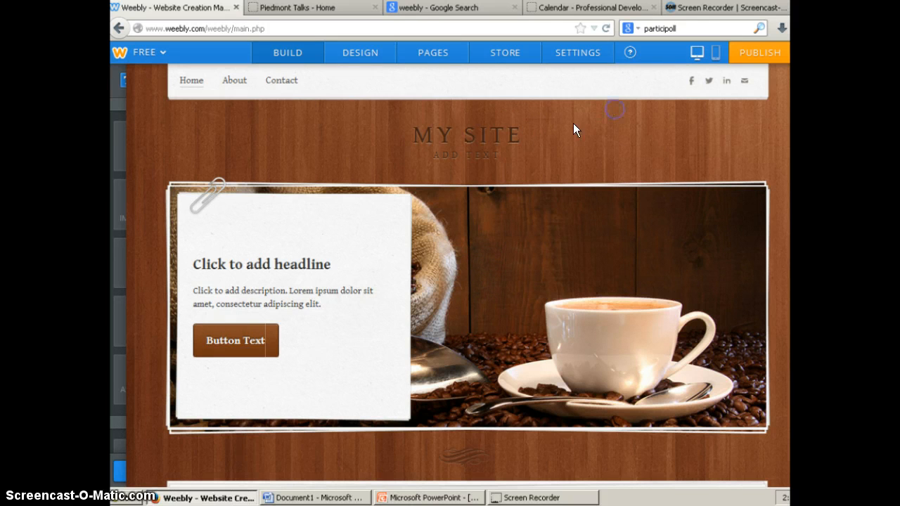
Step: Replace the site title text MY SITE above the header image with PIEDMONT SAMPLER
left_click(527, 133)
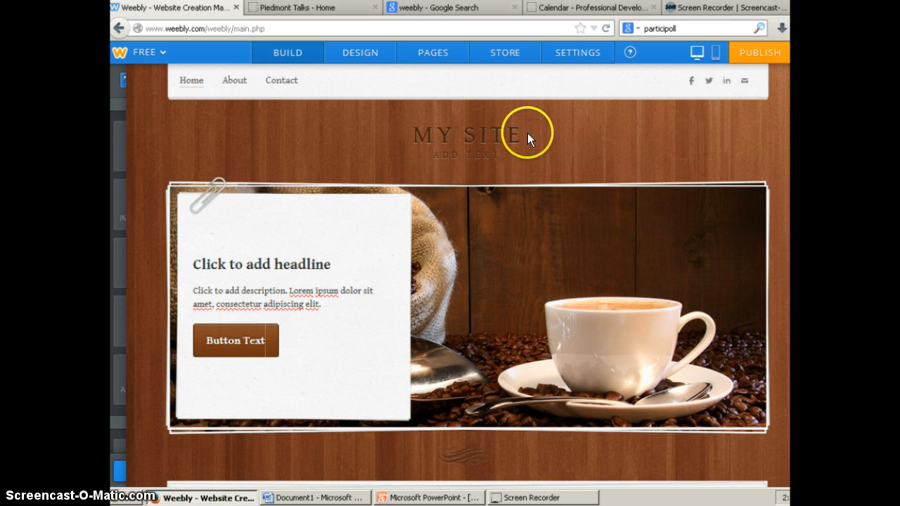
key("BackSpace")
key("BackSpace")
key("BackSpace")
key("BackSpace")
key("BackSpace")
key("BackSpace")
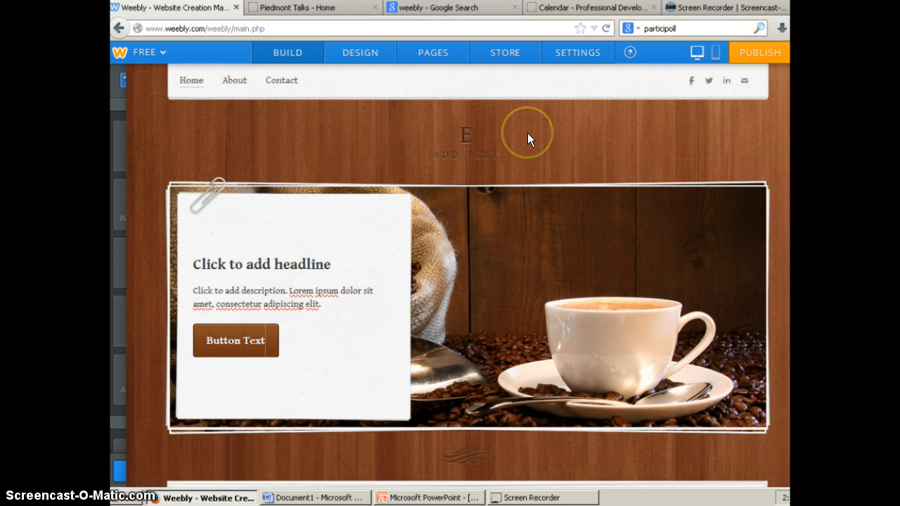
type("P")
type("IEDMONT TA")
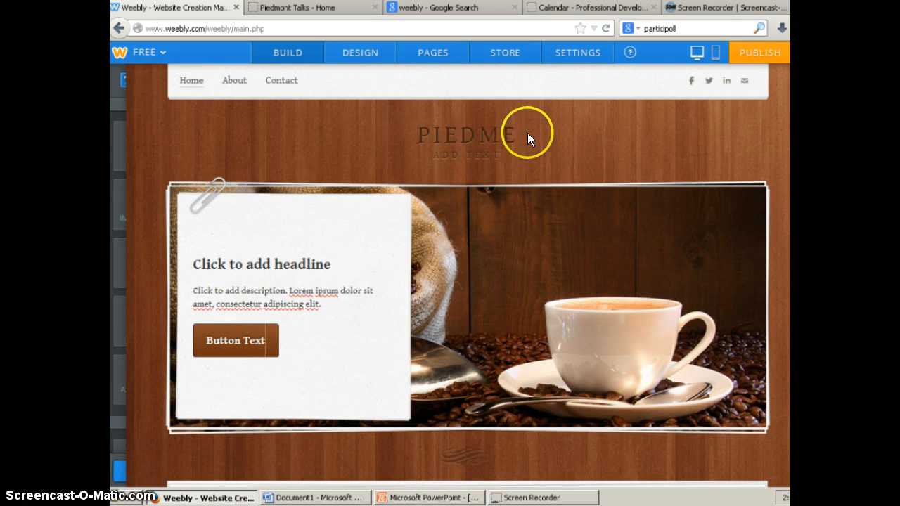
type("MPL")
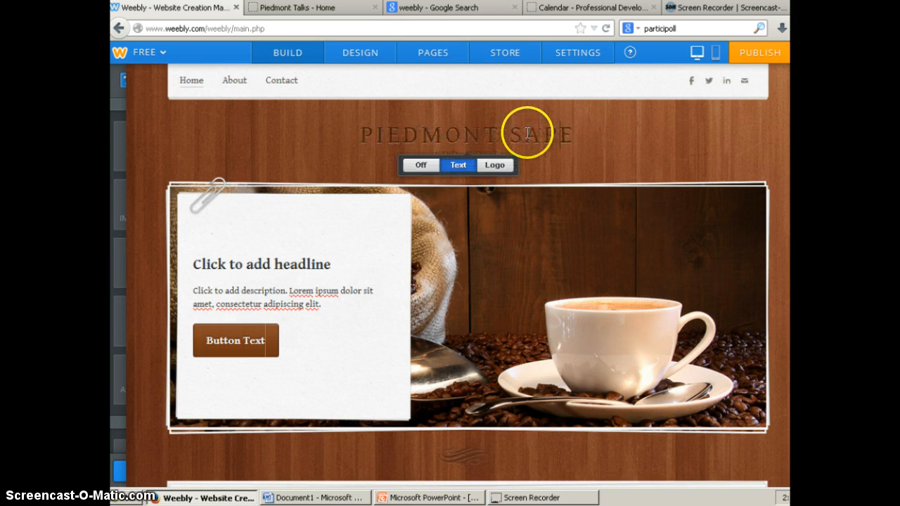
key("Right")
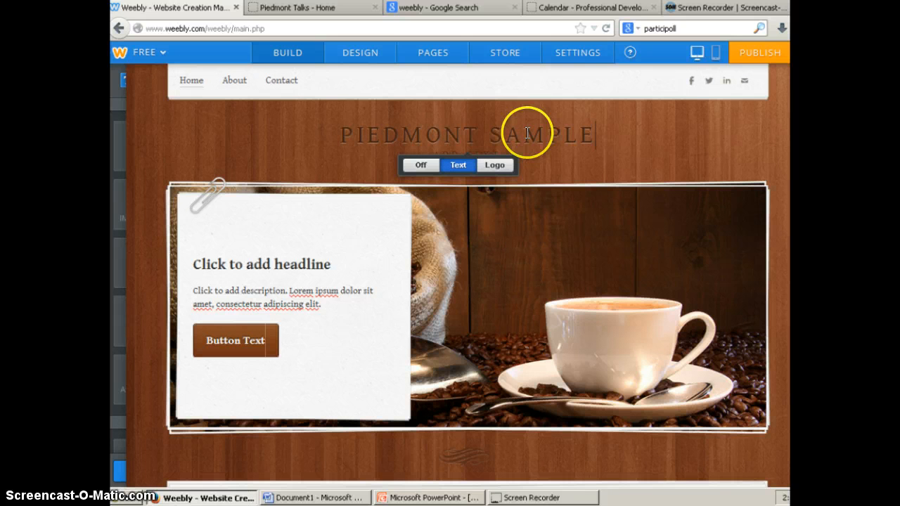
type("R")
left_click(558, 167)
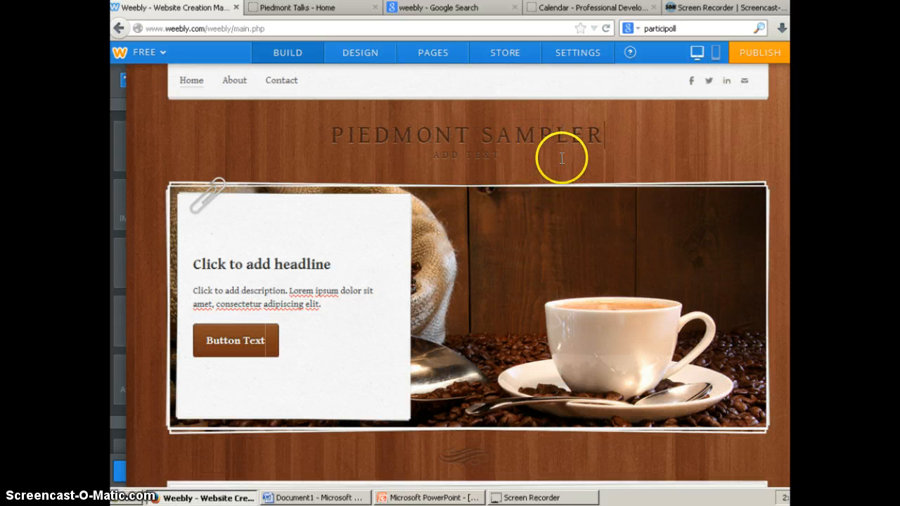
Step: Open the coffee cup header image for editing and start adding a replacement image
mouse_move(651, 209)
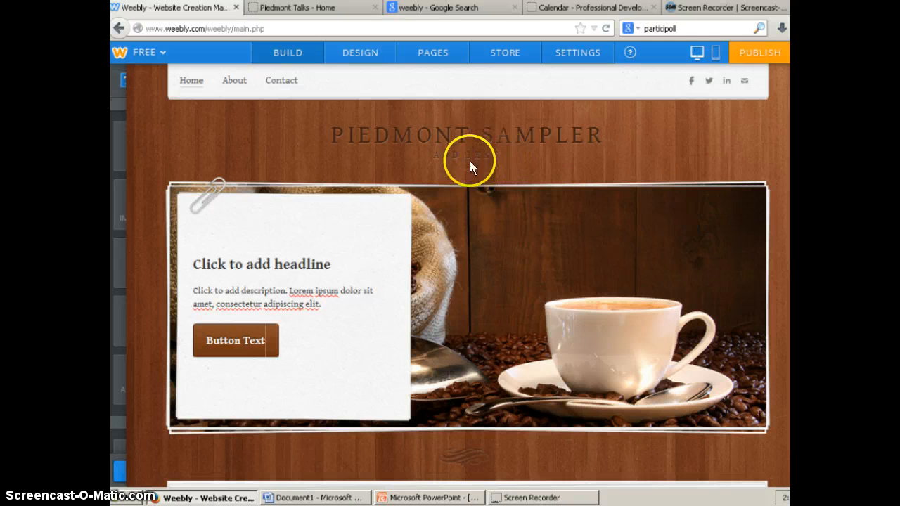
mouse_move(728, 197)
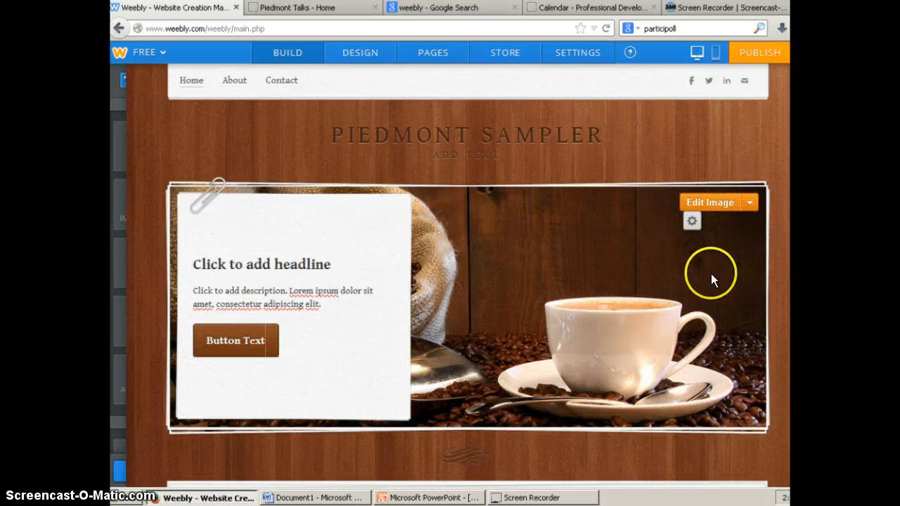
left_click(723, 204)
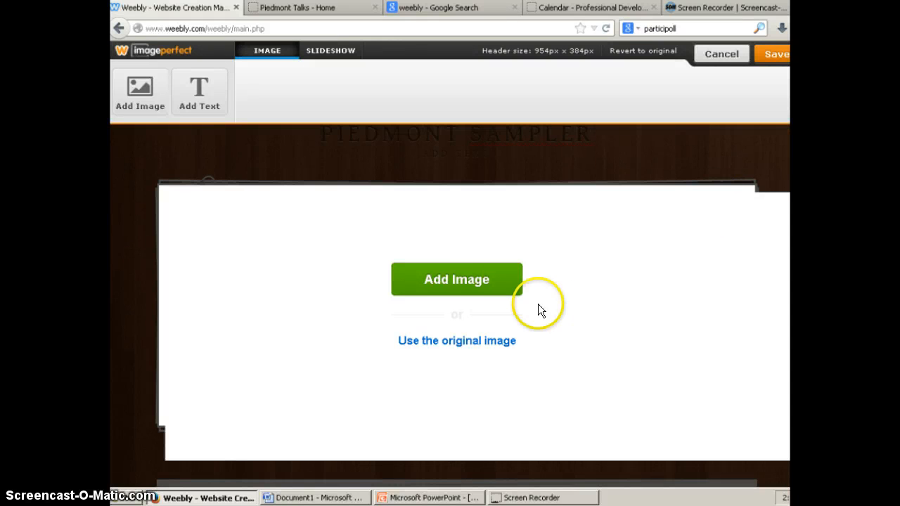
left_click(449, 279)
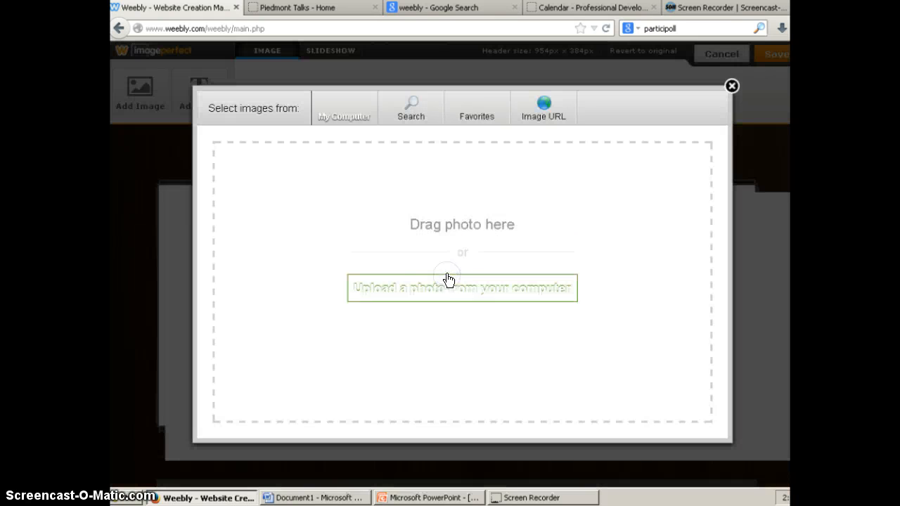
Step: Try to upload a photo from the computer for the header
left_click(354, 117)
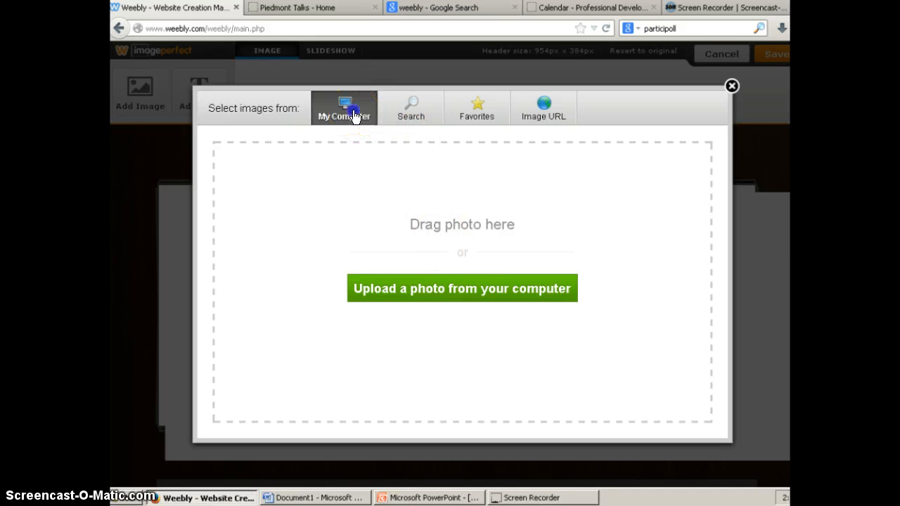
left_click(462, 289)
left_click(458, 288)
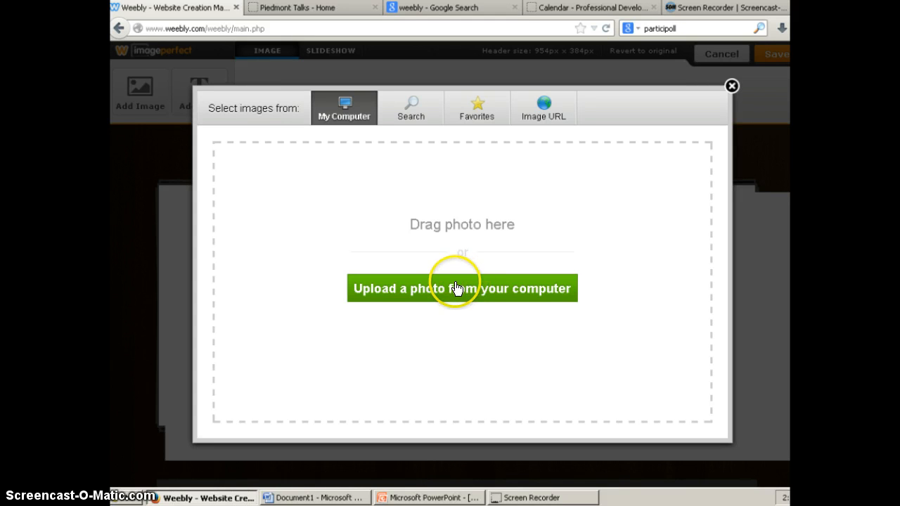
left_click(456, 287)
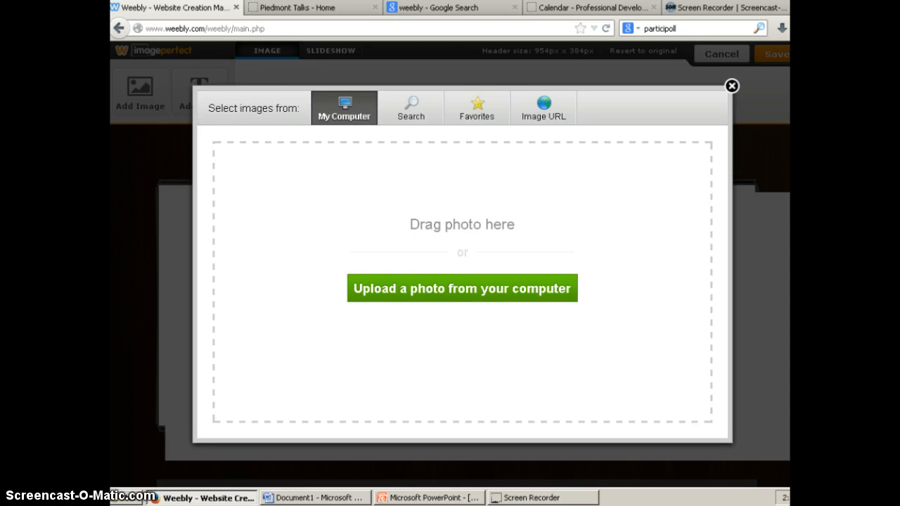
left_click(468, 287)
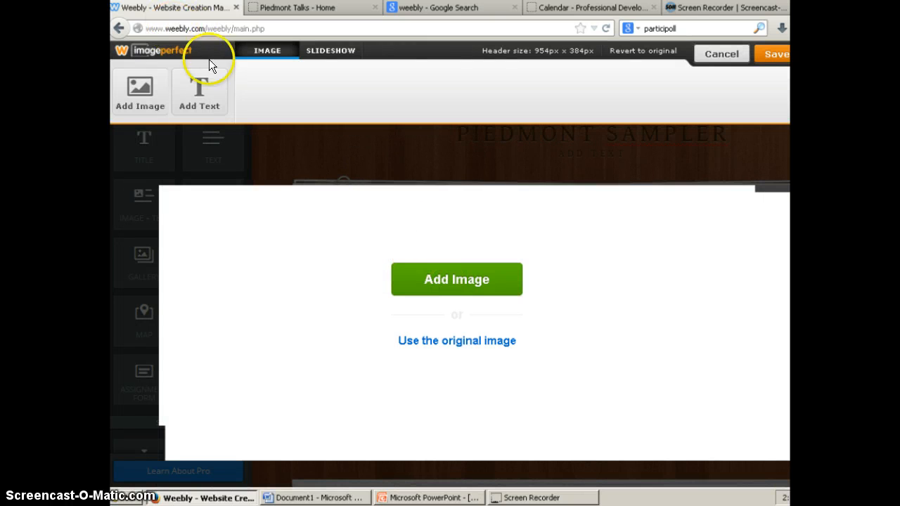
left_click(458, 281)
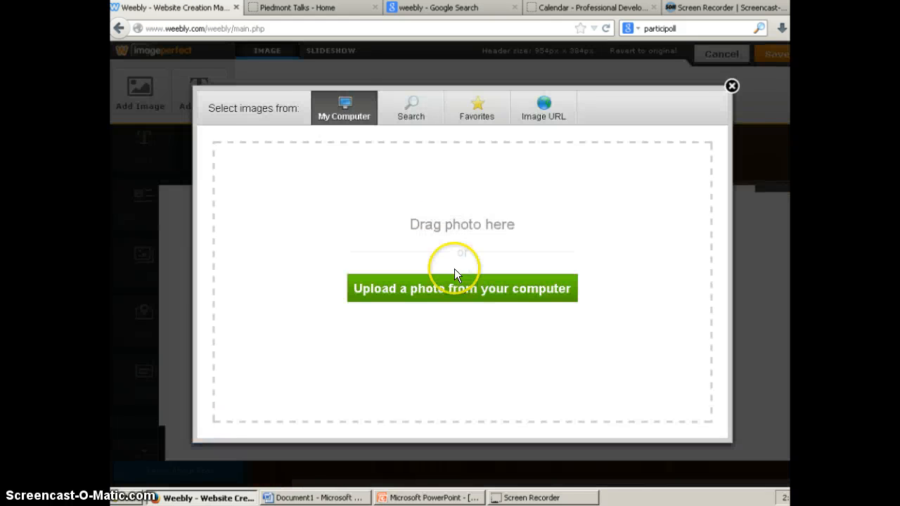
left_click(447, 298)
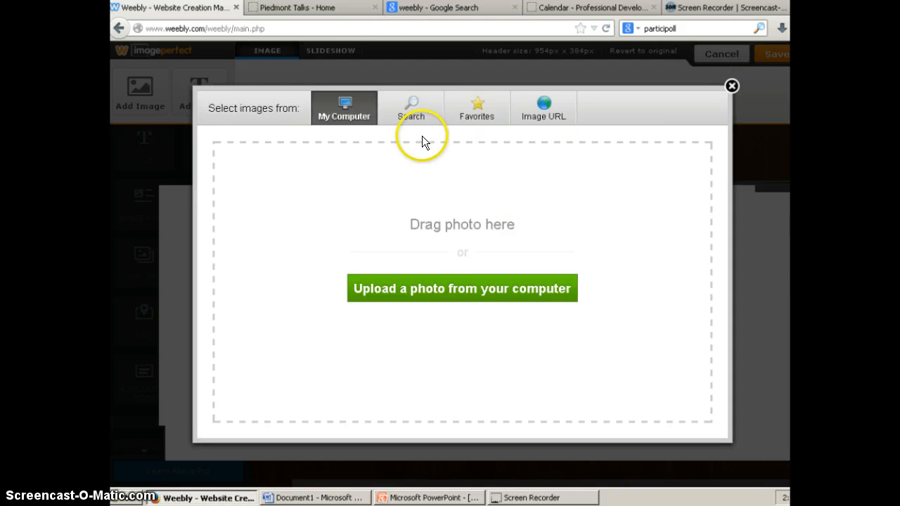
left_click(475, 288)
left_click(474, 291)
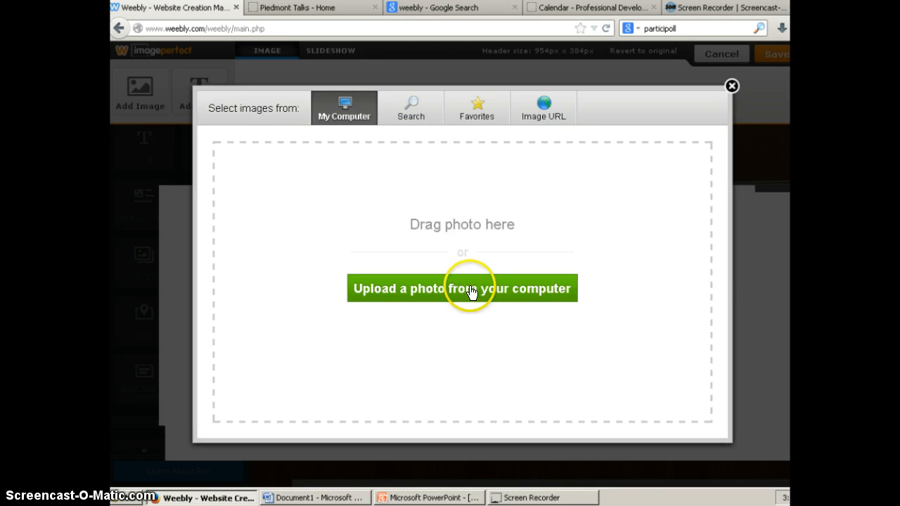
Step: Search the image library for Samplers and look through the free photos
left_click(412, 113)
left_click(406, 239)
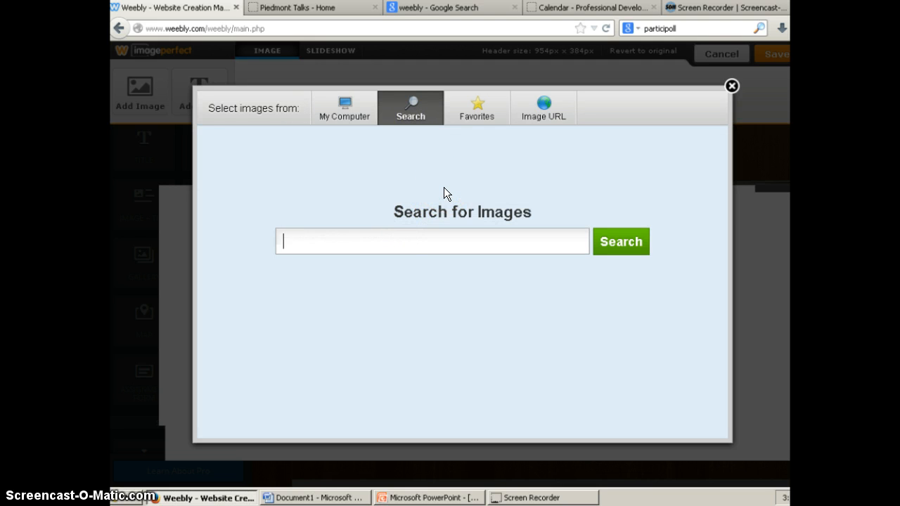
type("Samplers")
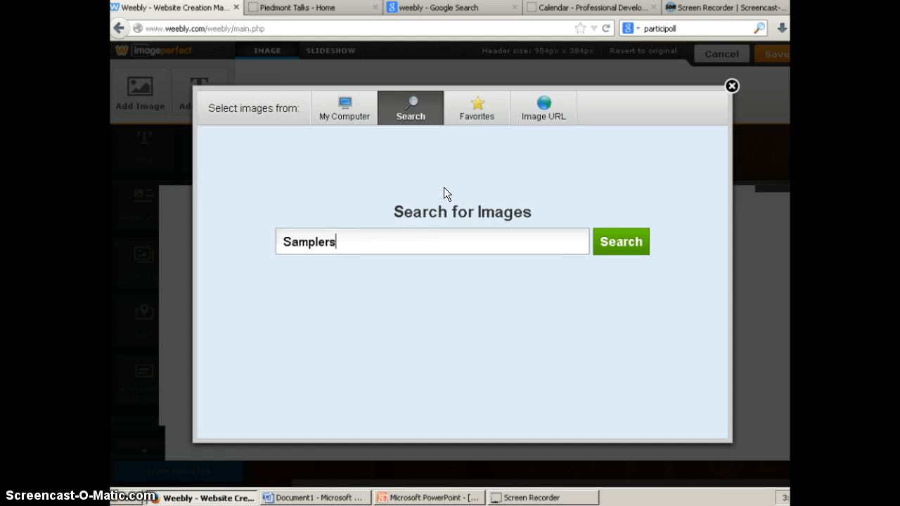
left_click(623, 244)
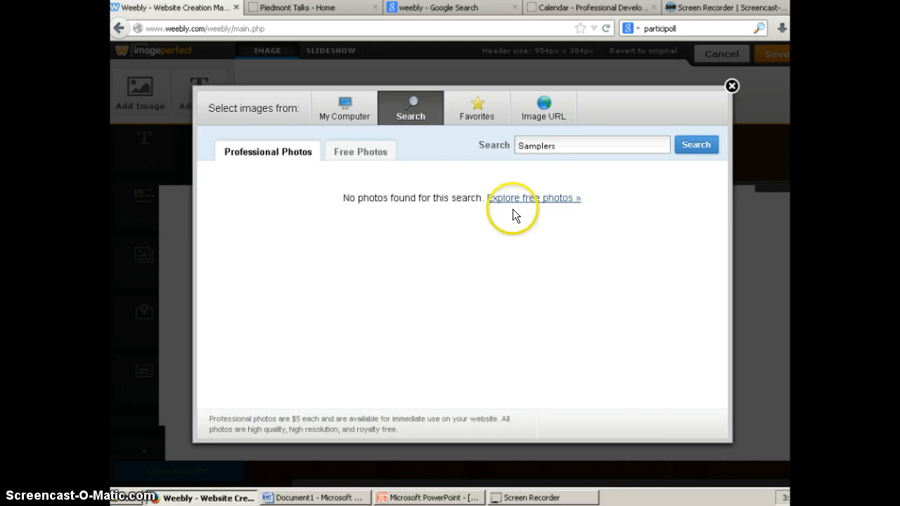
left_click(376, 157)
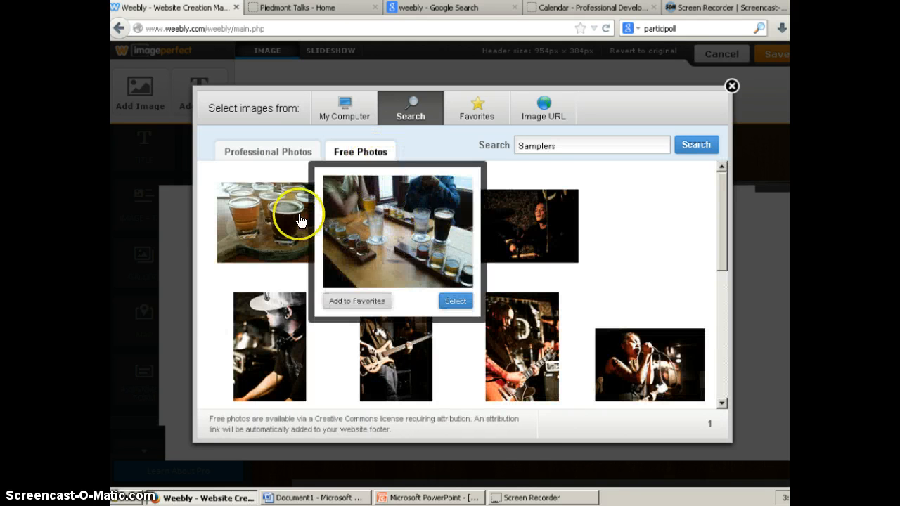
scroll(468, 232, "down", 1)
scroll(466, 231, "down", 6)
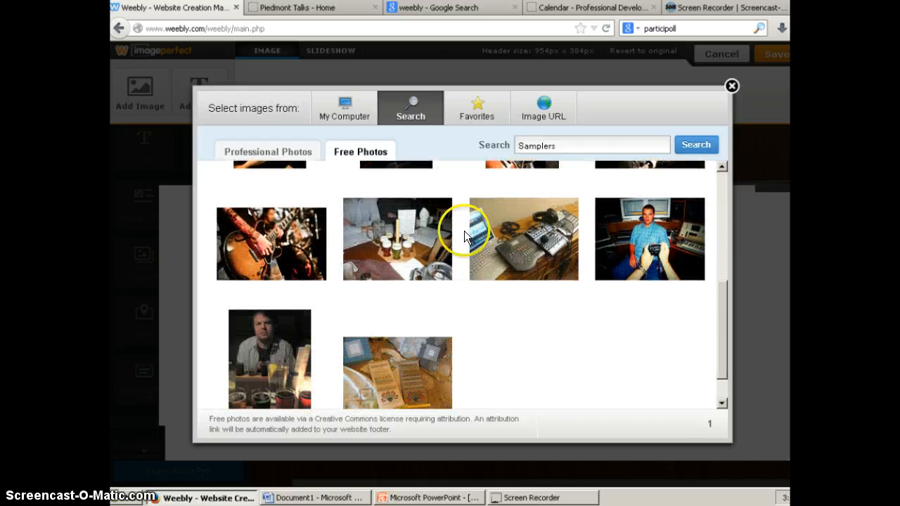
scroll(464, 238, "up", 1)
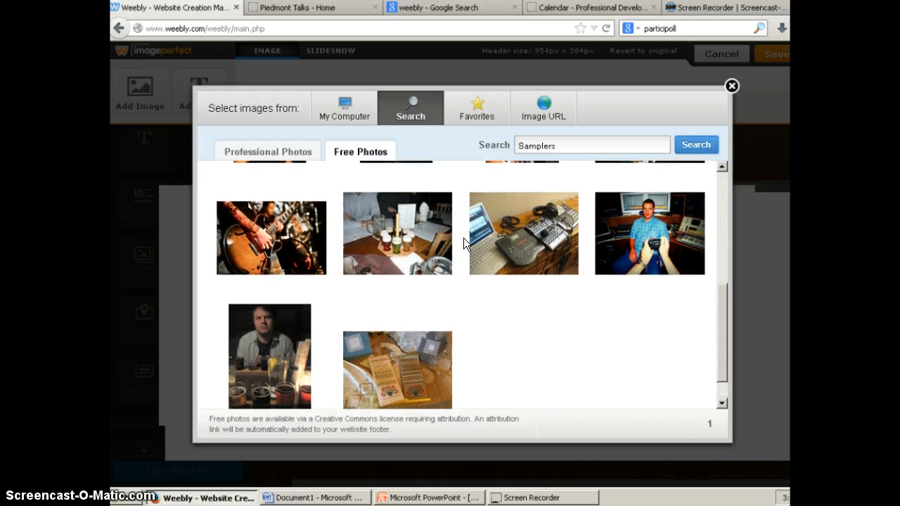
scroll(464, 239, "down", 1)
mouse_move(406, 341)
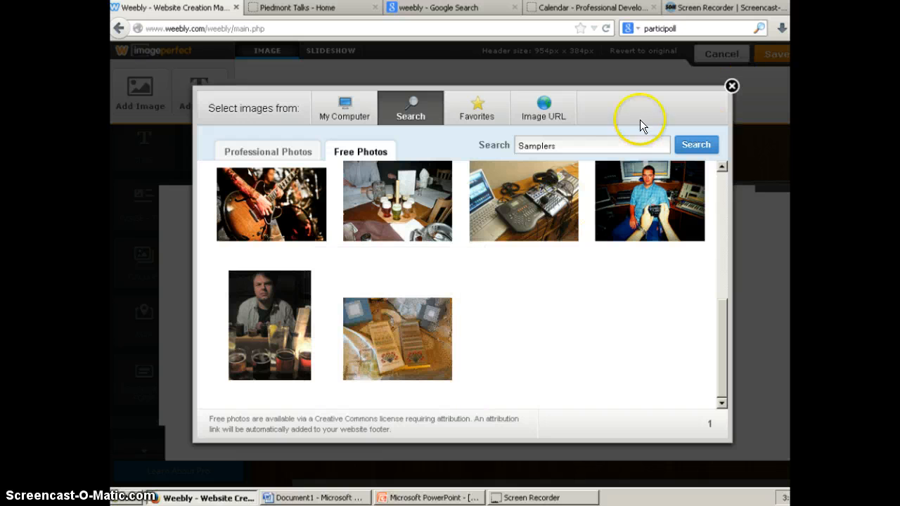
double_click(542, 145)
mouse_move(415, 356)
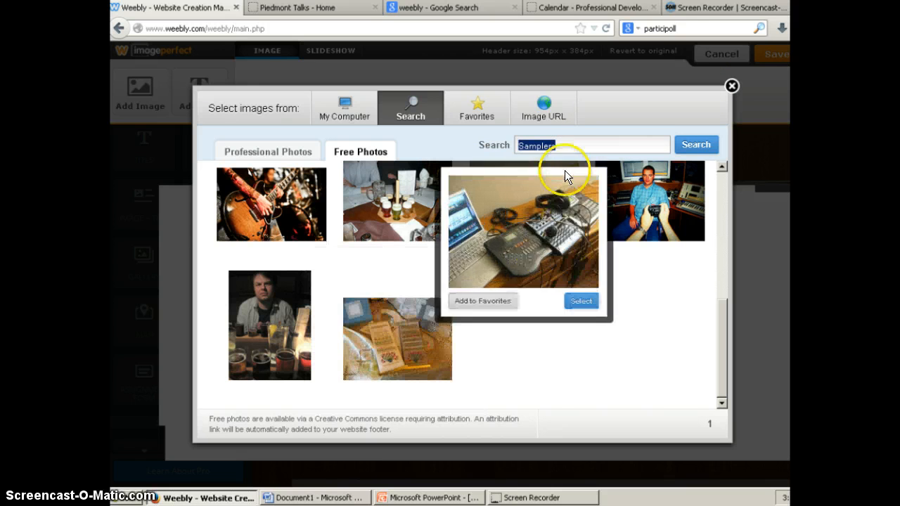
Step: Use the favorite photo of tiny swimmers on a phone-shaped pool as the header image and save it to this page only
left_click(476, 119)
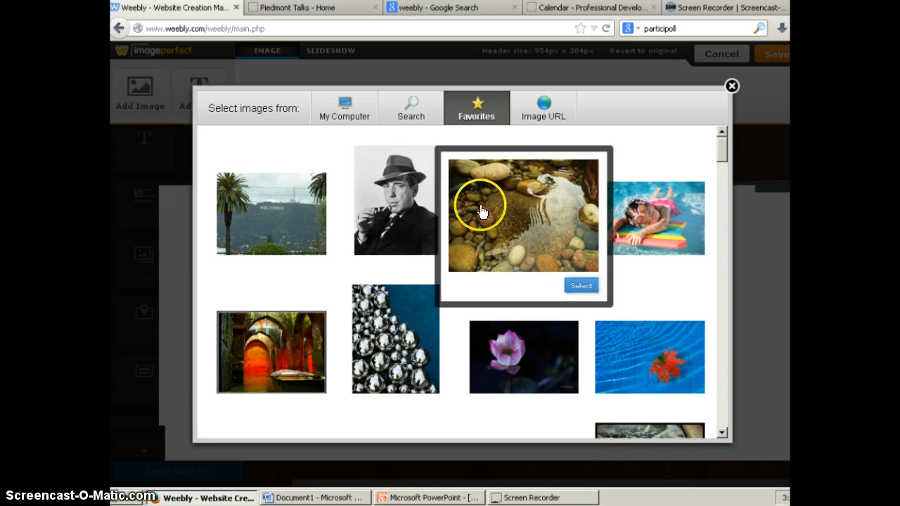
mouse_move(371, 303)
scroll(371, 303, "down", 4)
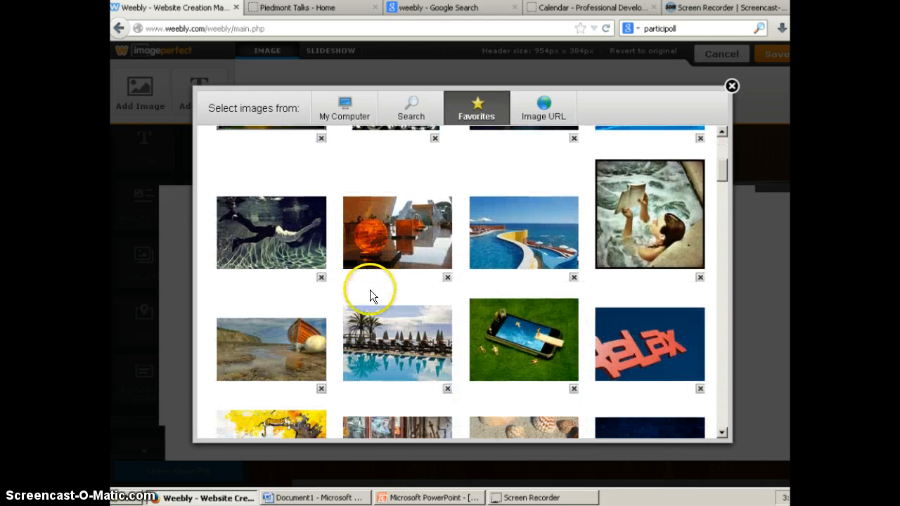
mouse_move(413, 228)
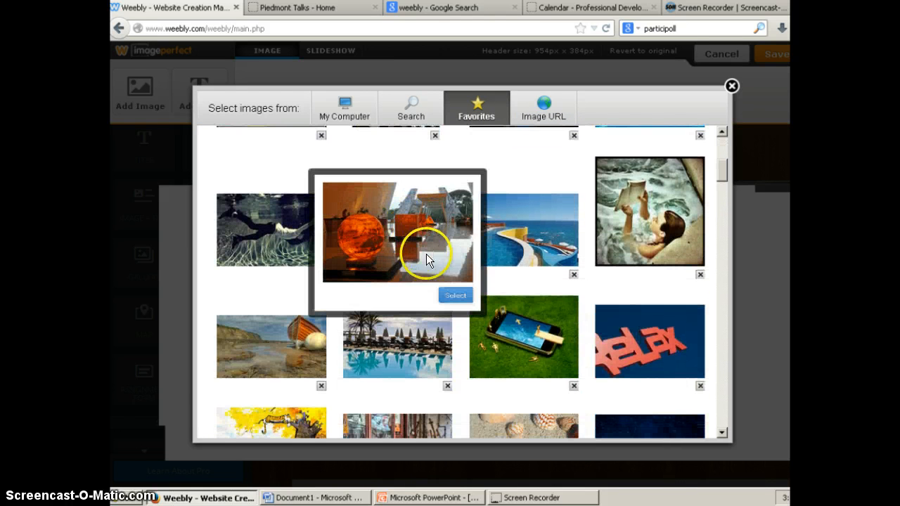
scroll(485, 261, "down", 1)
mouse_move(541, 261)
left_click(550, 292)
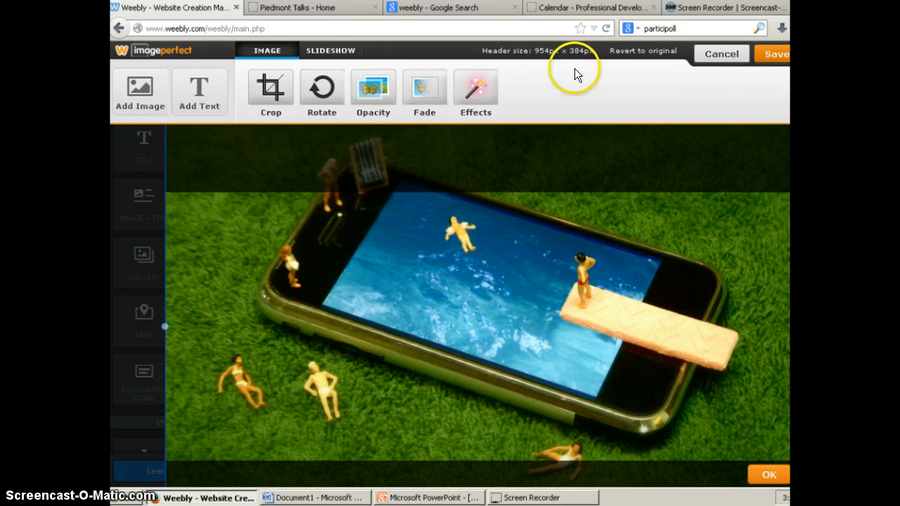
left_click(776, 56)
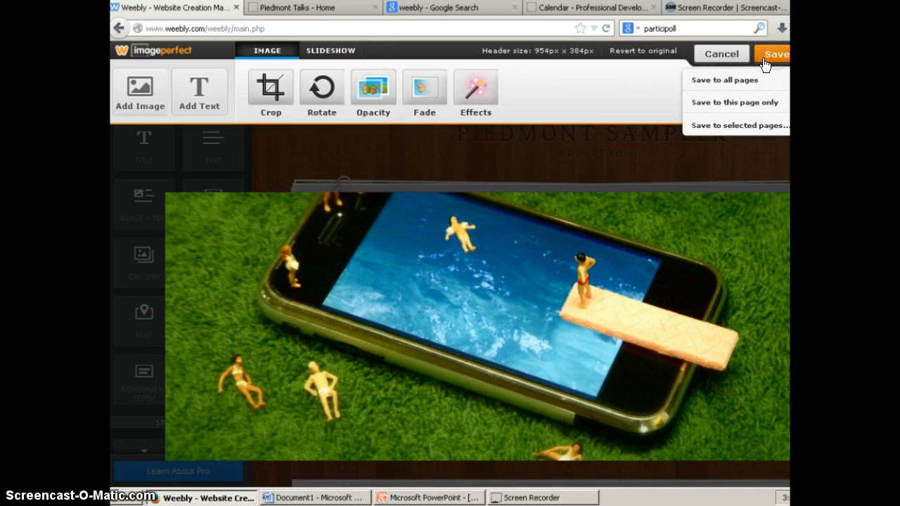
left_click(750, 105)
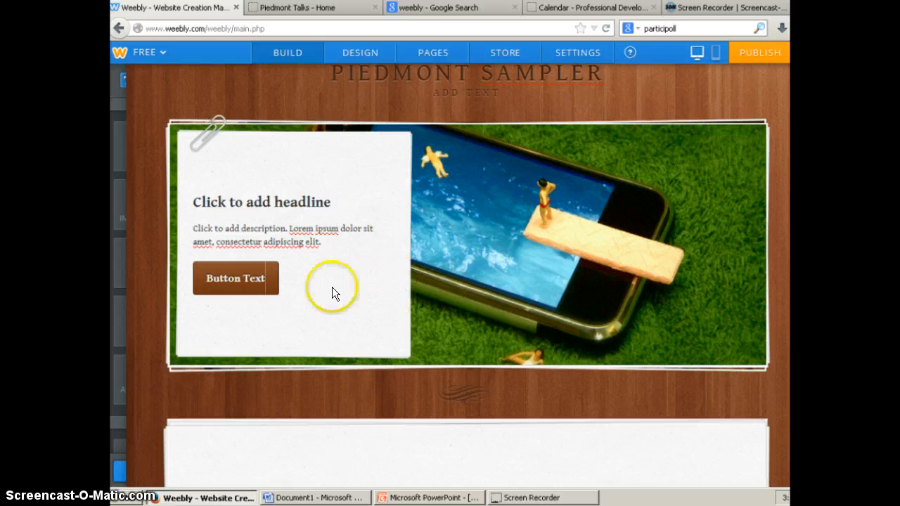
Step: Open the header card's headline and description text for editing, and look over the page's empty content area
left_click(262, 204)
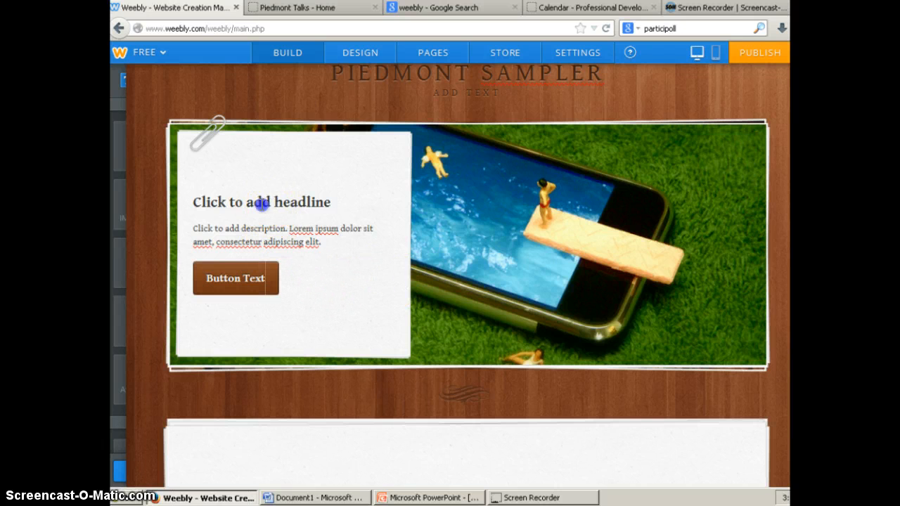
left_click(260, 243)
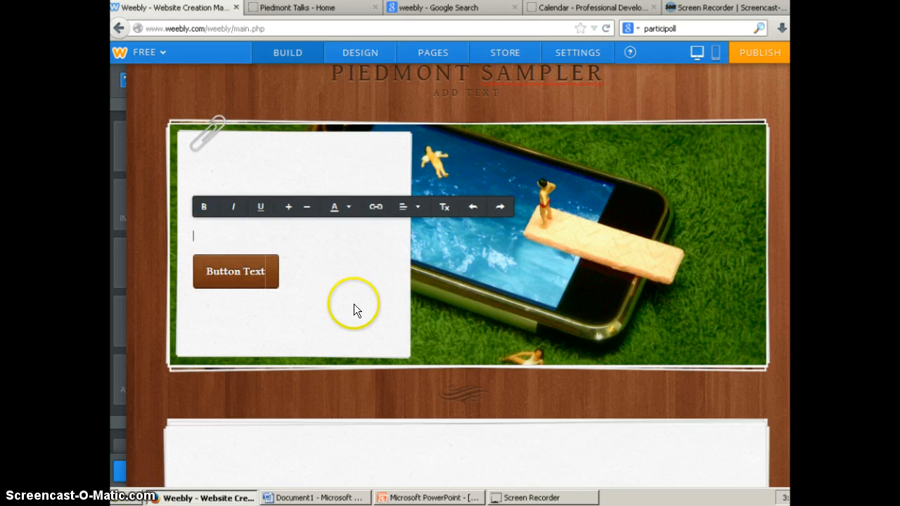
scroll(371, 300, "down", 3)
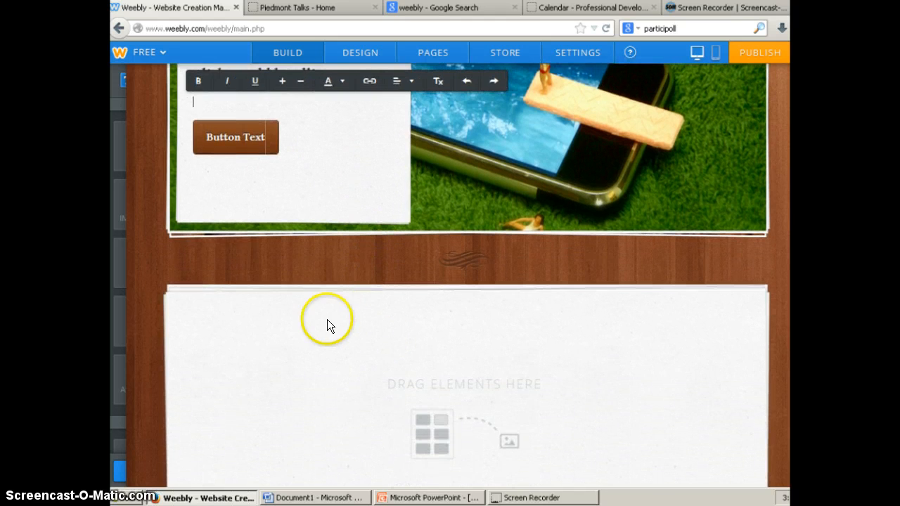
mouse_move(117, 140)
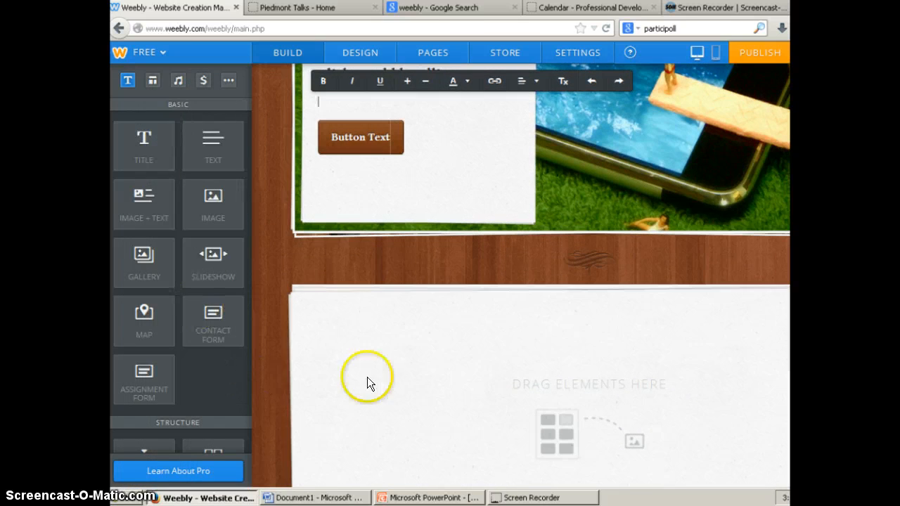
scroll(425, 321, "up", 4)
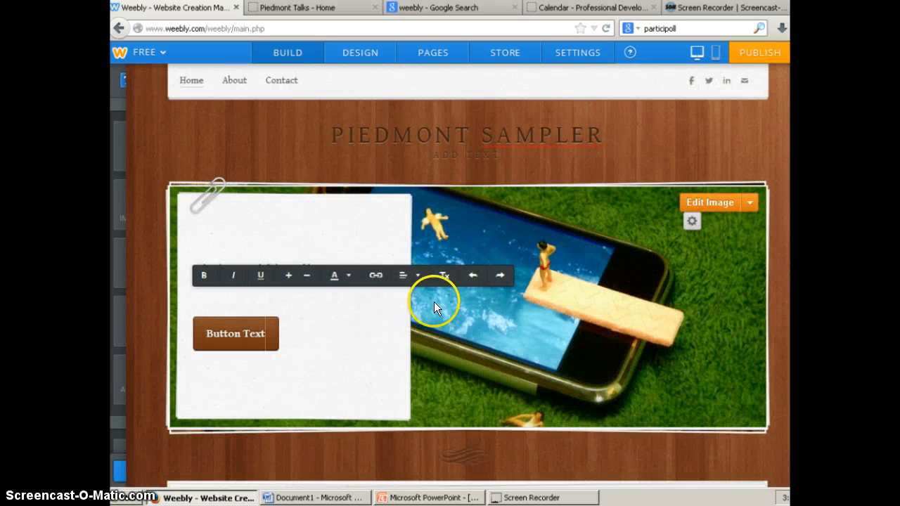
scroll(426, 302, "down", 1)
scroll(429, 306, "up", 1)
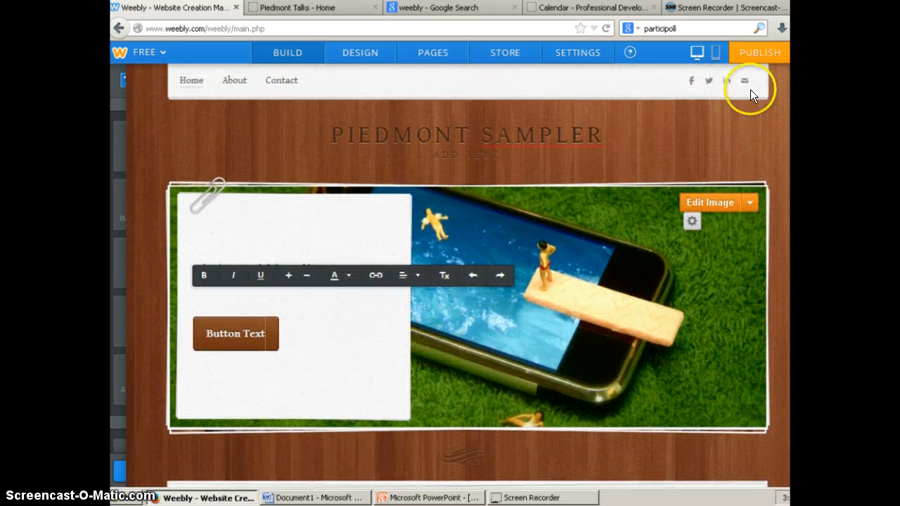
Step: Open the social icon links in the page header and remove the LinkedIn entry
left_click(741, 81)
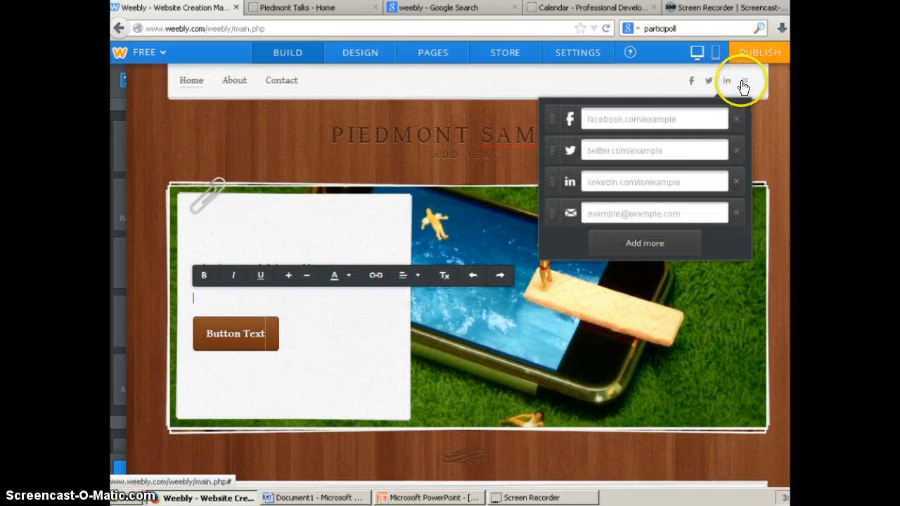
left_click(675, 122)
left_click(684, 150)
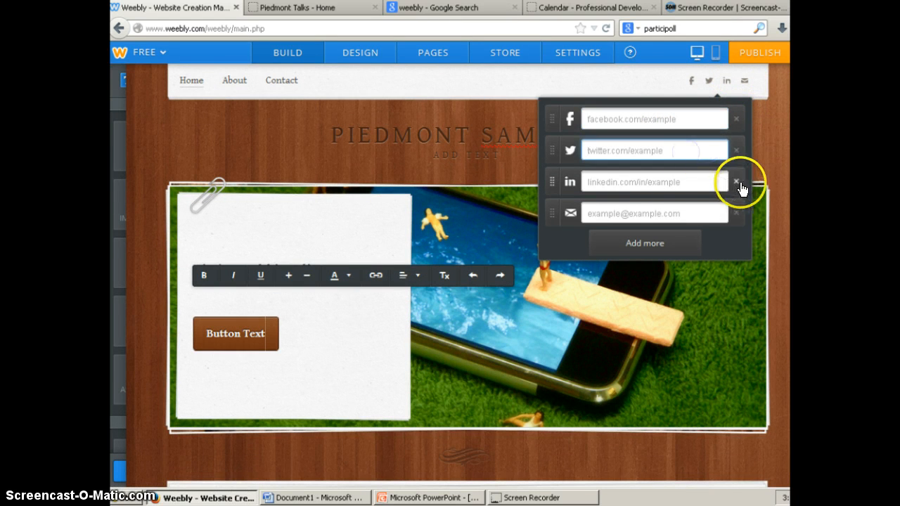
left_click(693, 182)
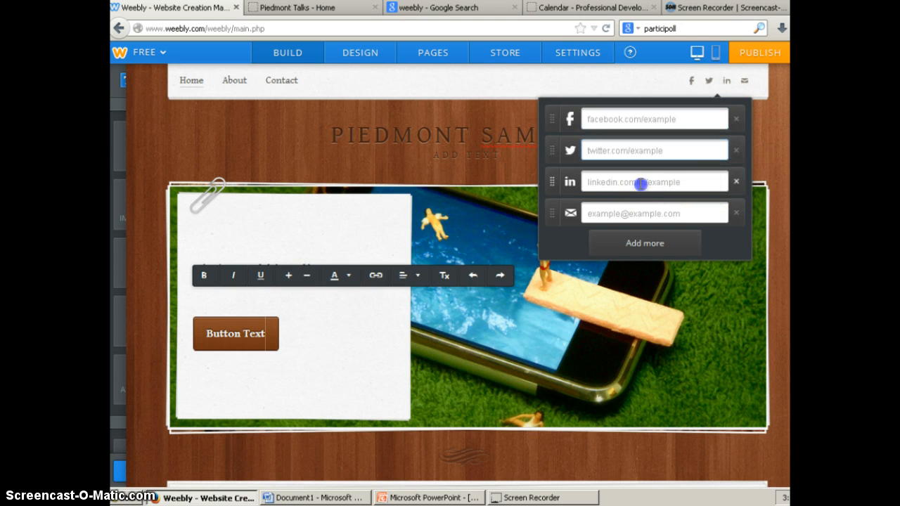
left_click(735, 184)
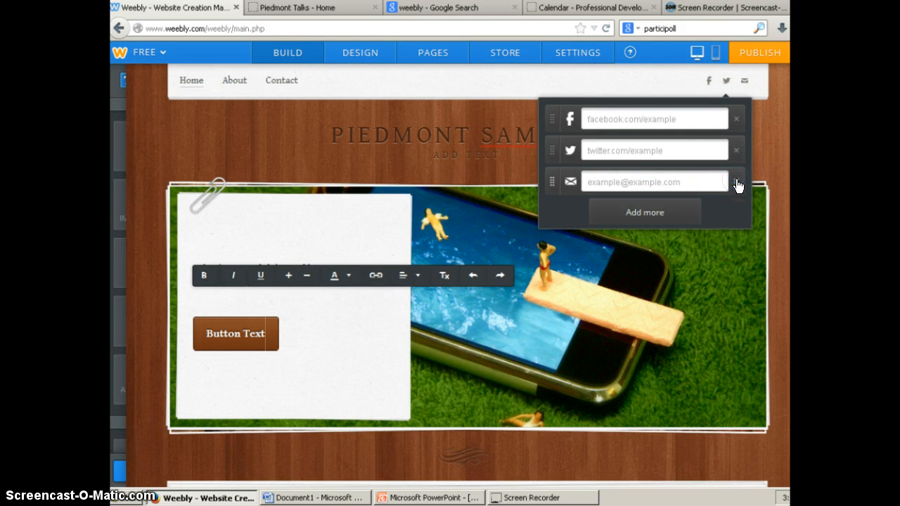
Step: Select the e-mail link field in the header's social icon settings and close those settings
left_click(667, 181)
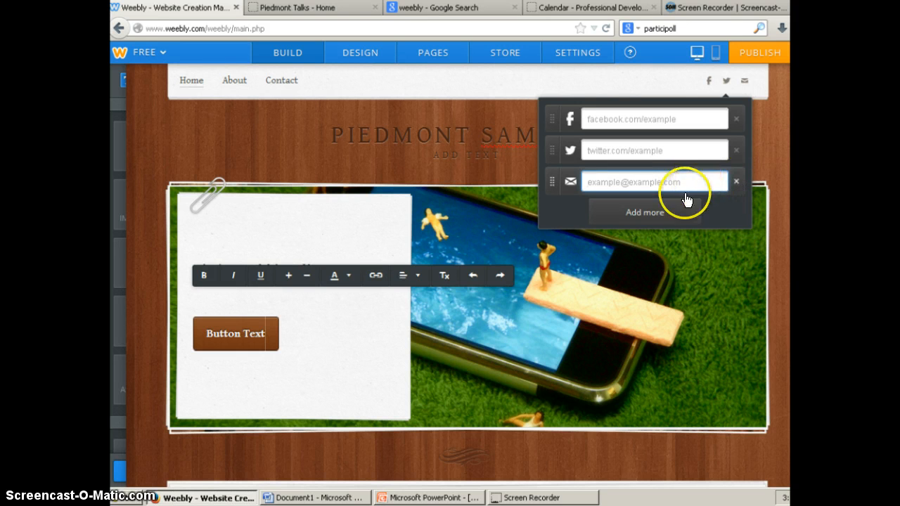
left_click(514, 144)
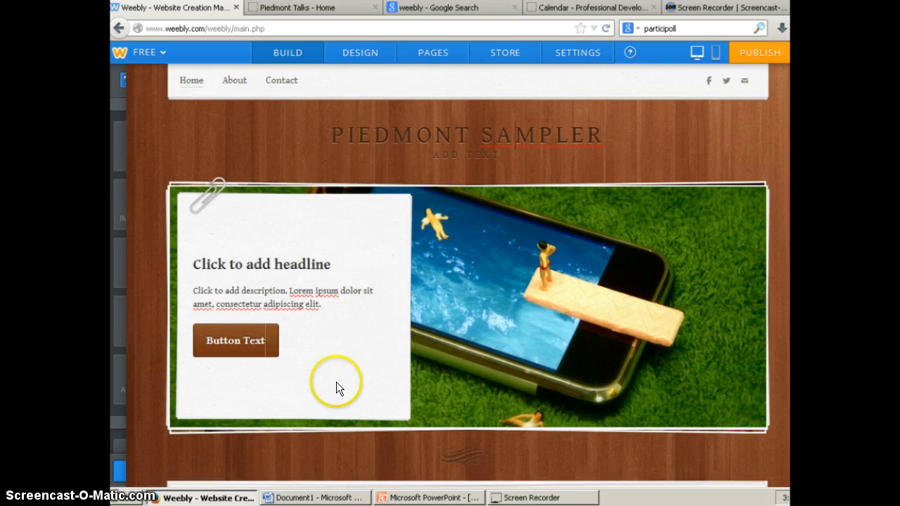
Step: Add a Title element reading "Title" to the page's content area and place an Image + Text element below it
scroll(274, 360, "down", 2)
scroll(409, 390, "down", 4)
mouse_move(121, 246)
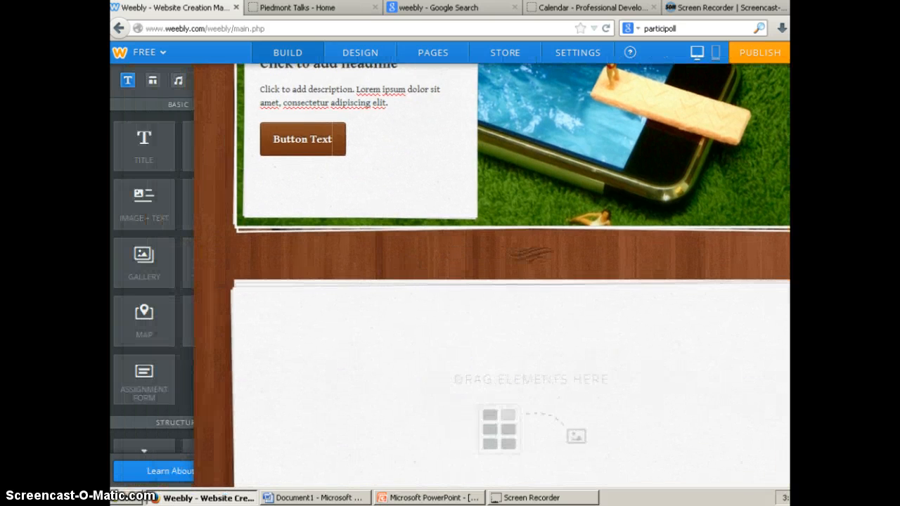
left_click_drag(152, 148, 324, 335)
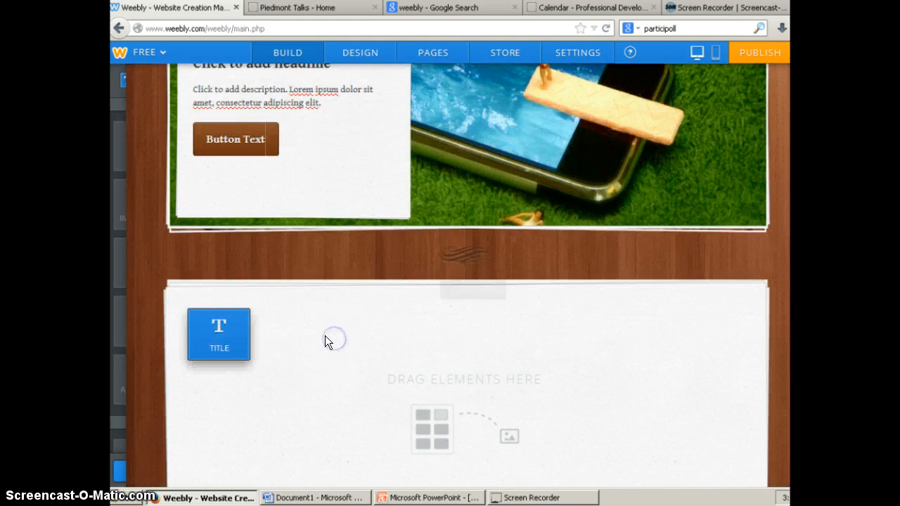
left_click(315, 332)
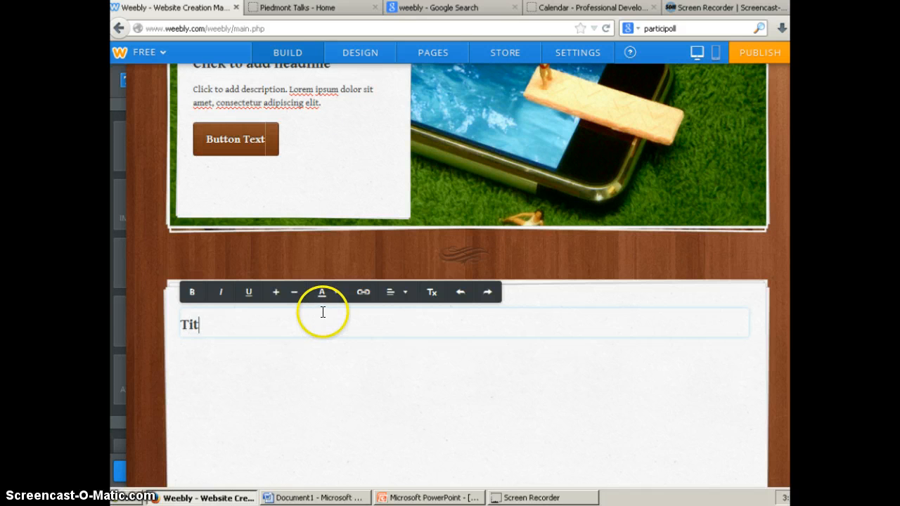
mouse_move(124, 203)
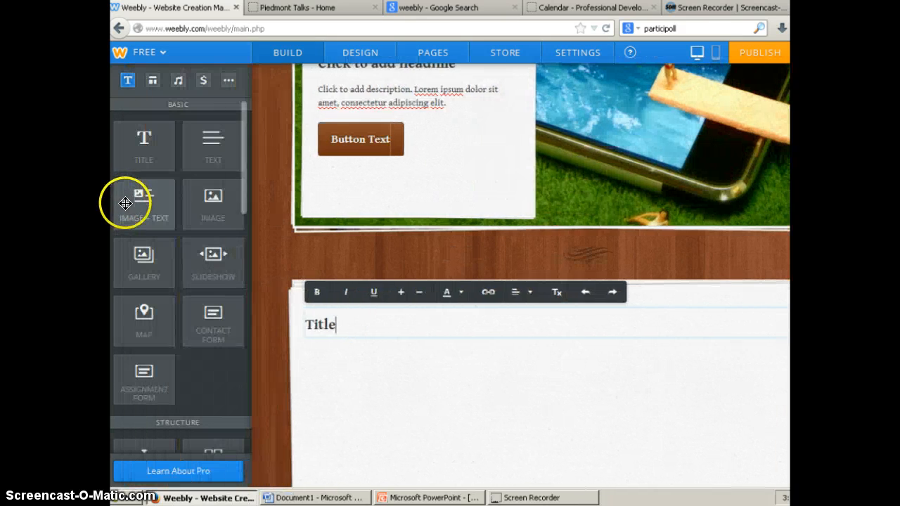
left_click_drag(125, 203, 328, 397)
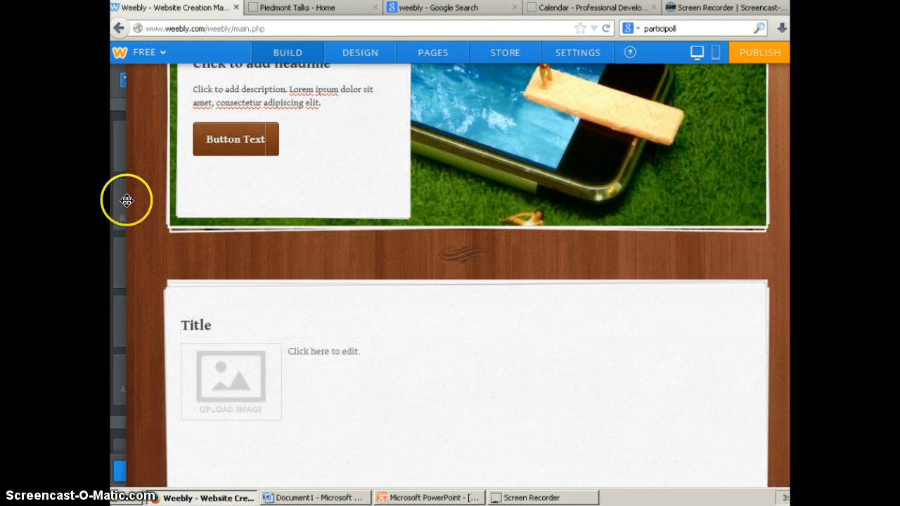
Step: Look through the structure, media and commerce elements, and place an Embed Code element below the image and text block
mouse_move(153, 295)
scroll(162, 361, "down", 4)
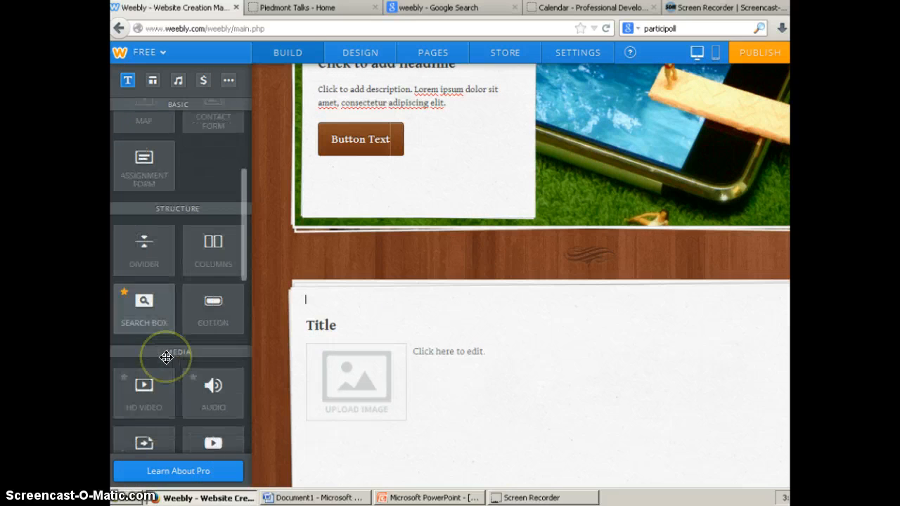
scroll(166, 358, "down", 4)
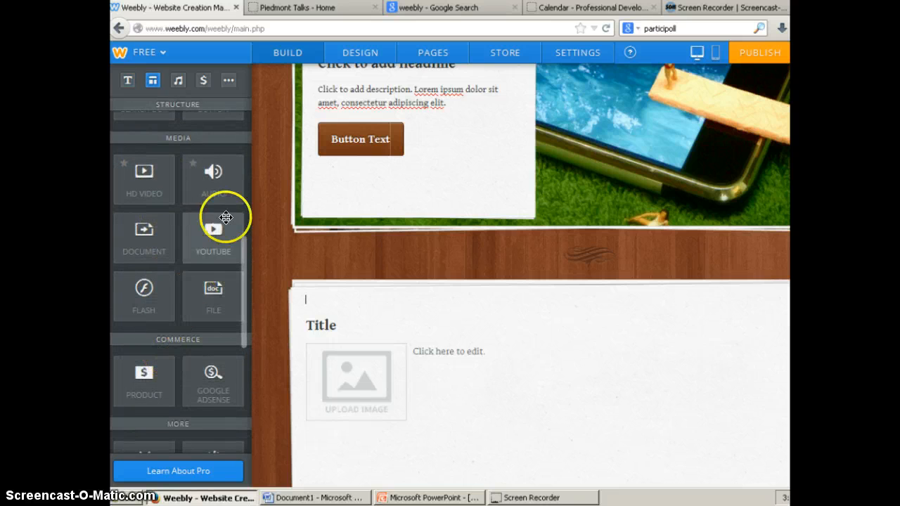
scroll(202, 365, "down", 3)
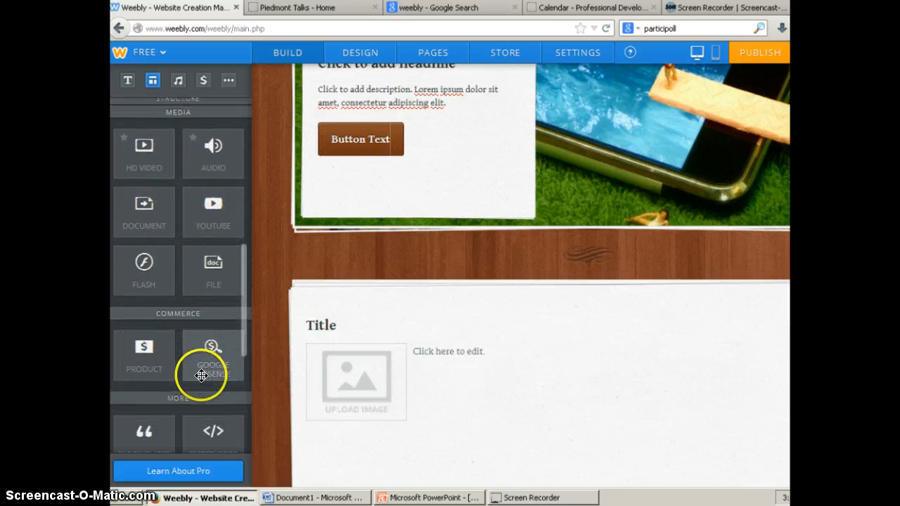
scroll(202, 373, "down", 1)
left_click_drag(217, 317, 311, 454)
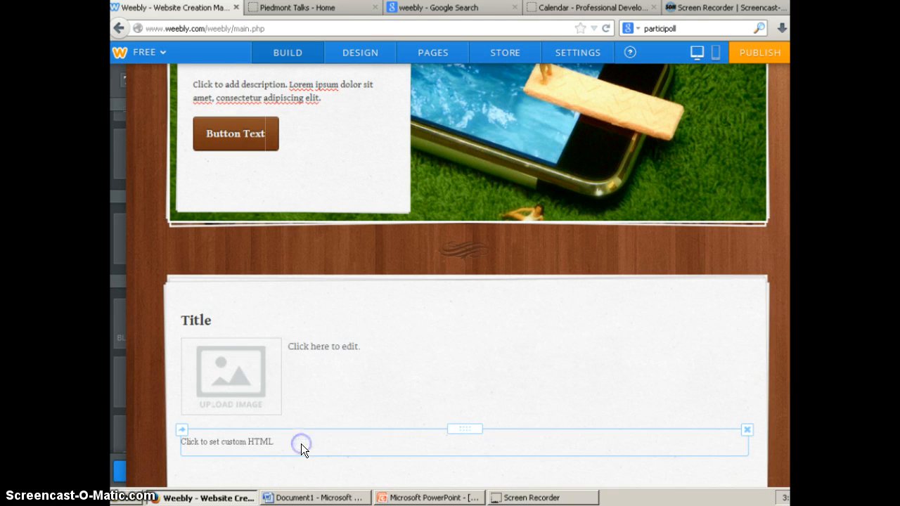
mouse_move(120, 321)
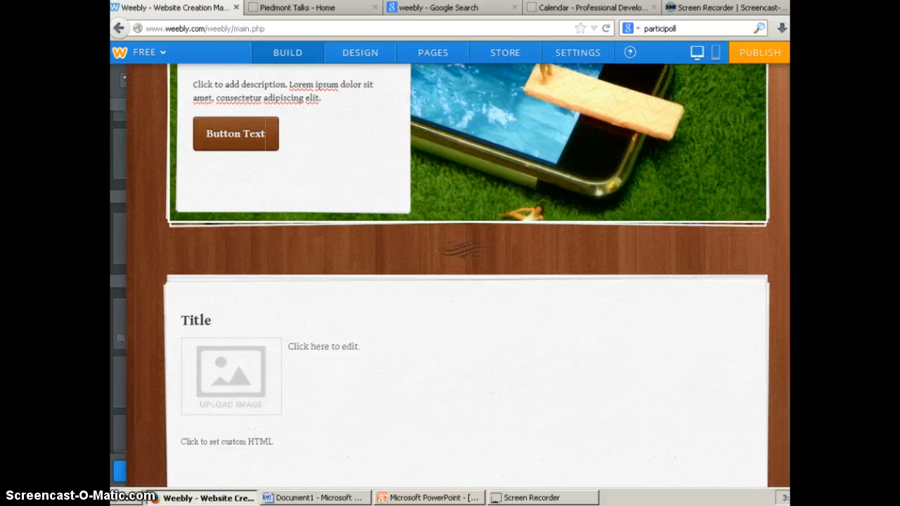
Step: Add a blog page named "Homework" to the site and save it for editing
scroll(467, 275, "up", 3)
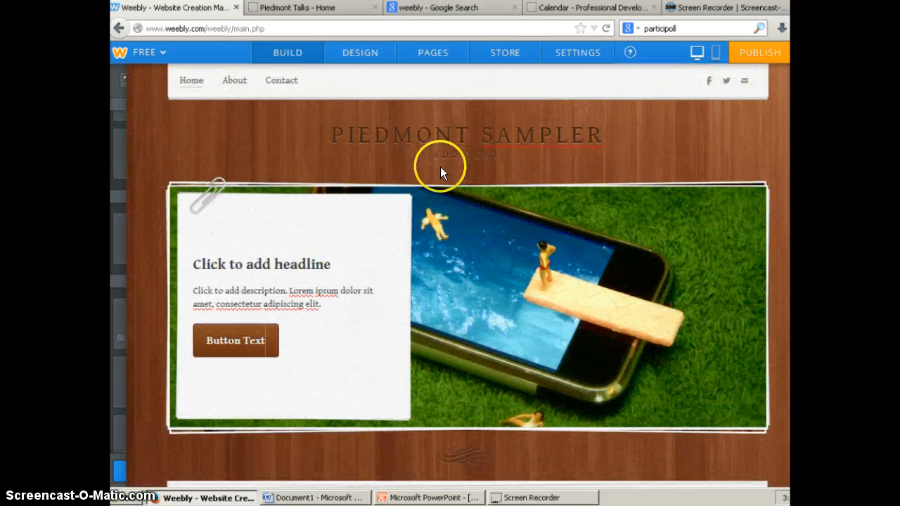
left_click(420, 53)
left_click(208, 92)
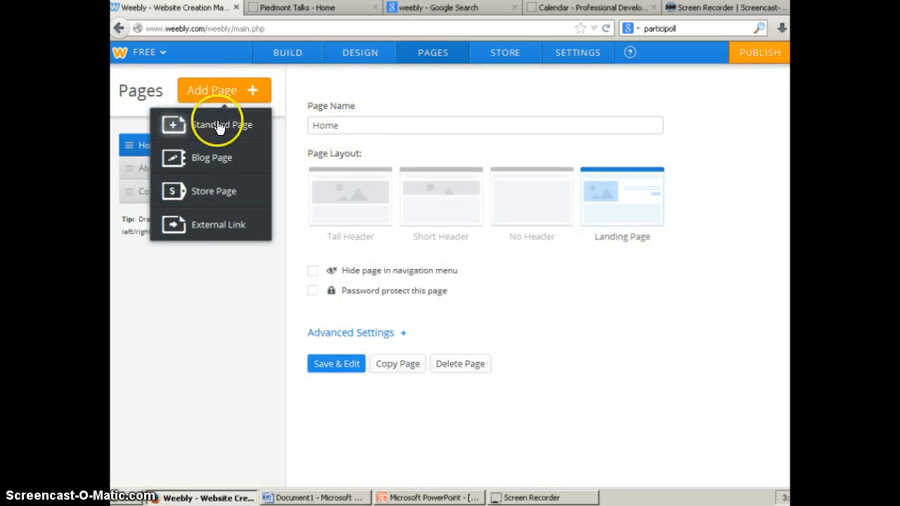
left_click(221, 176)
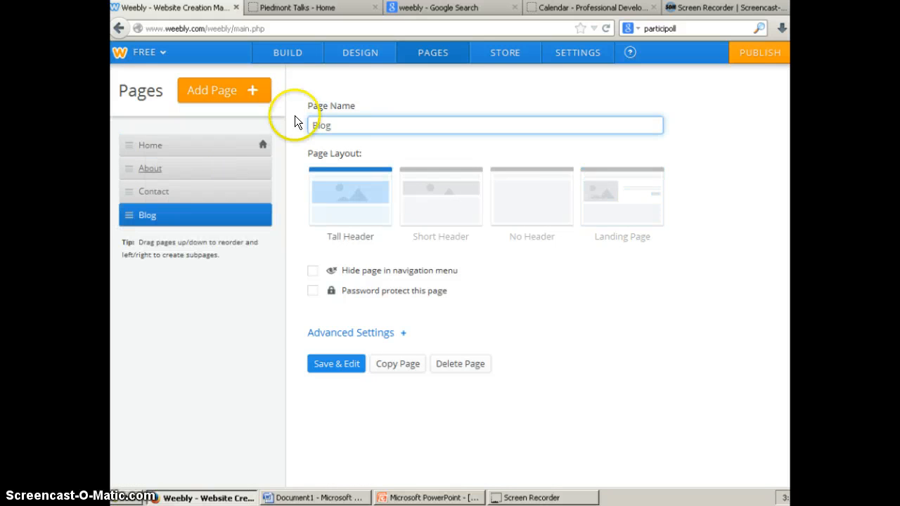
left_click(327, 125)
left_click_drag(327, 125, 274, 127)
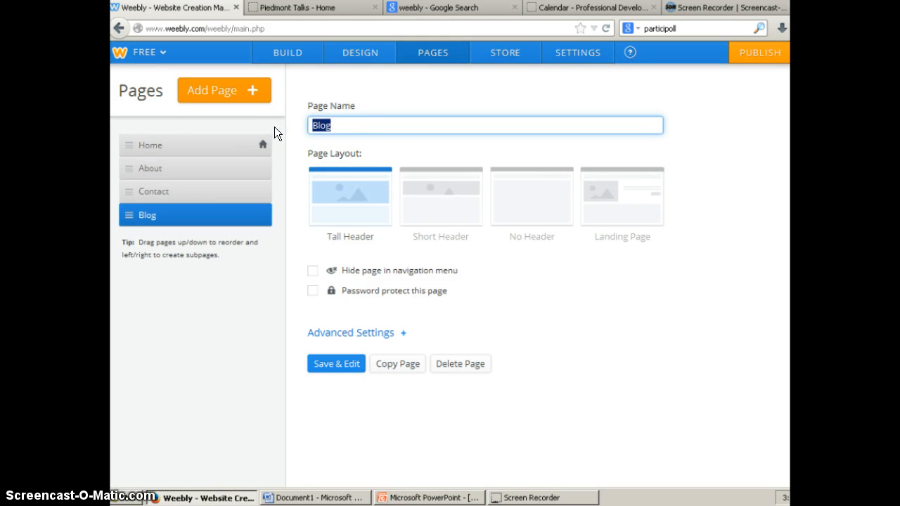
type("Home")
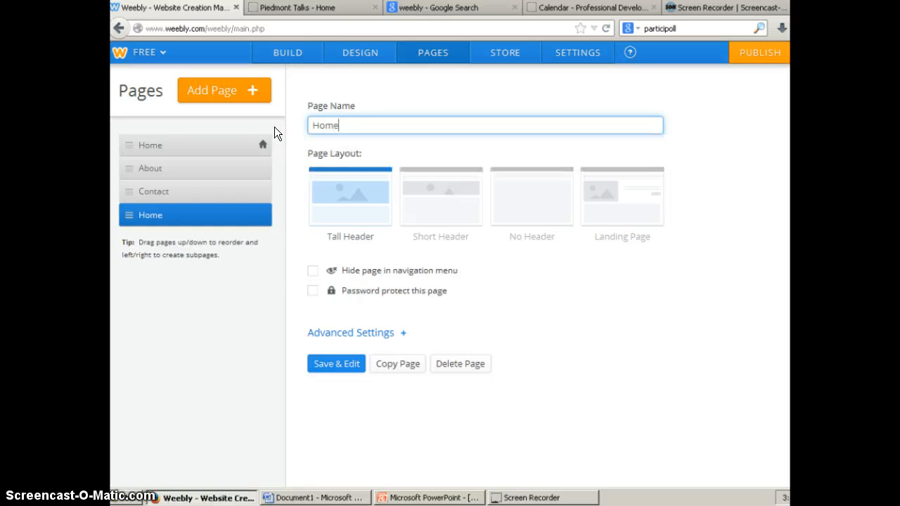
type("work")
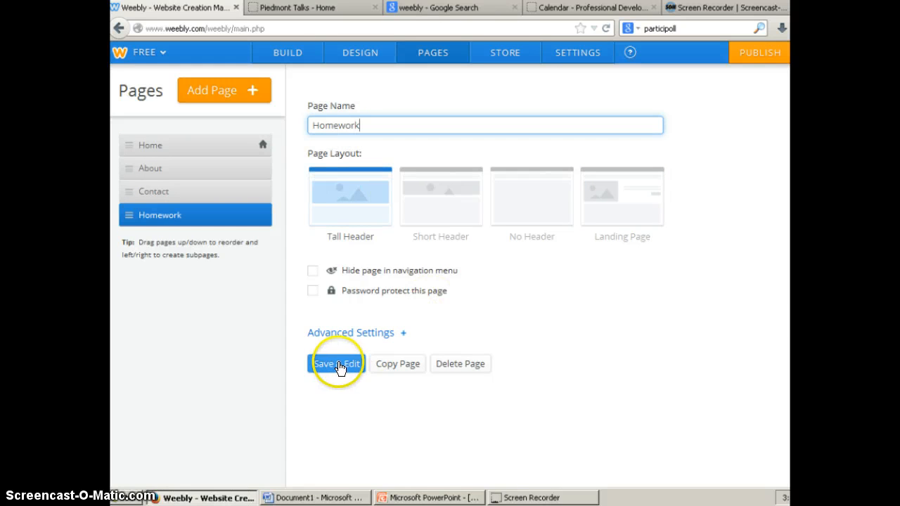
left_click(340, 366)
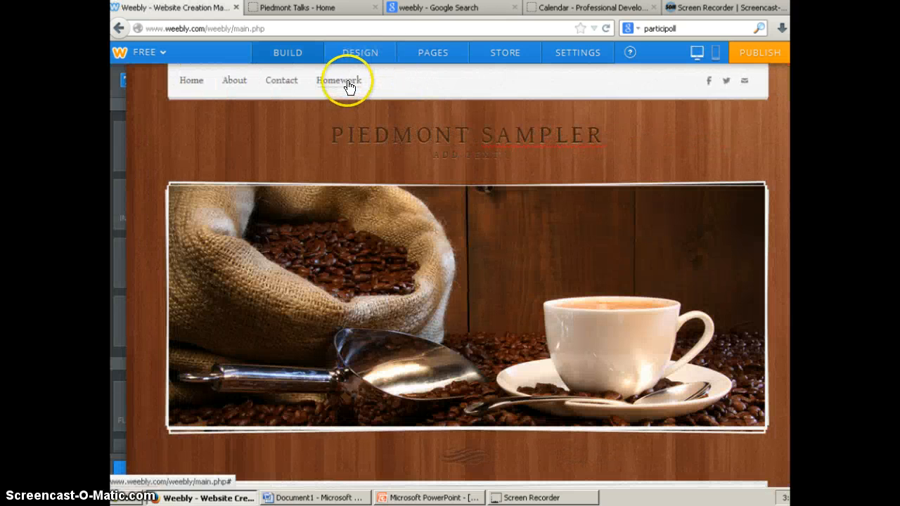
Step: Create a new blog post on the Homework page and title it "Homework 1"
mouse_move(405, 336)
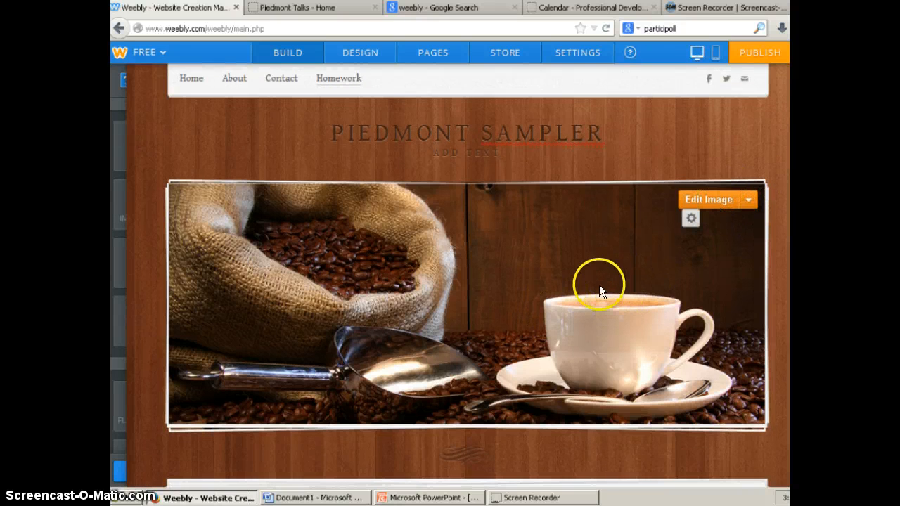
scroll(599, 285, "down", 3)
mouse_move(157, 213)
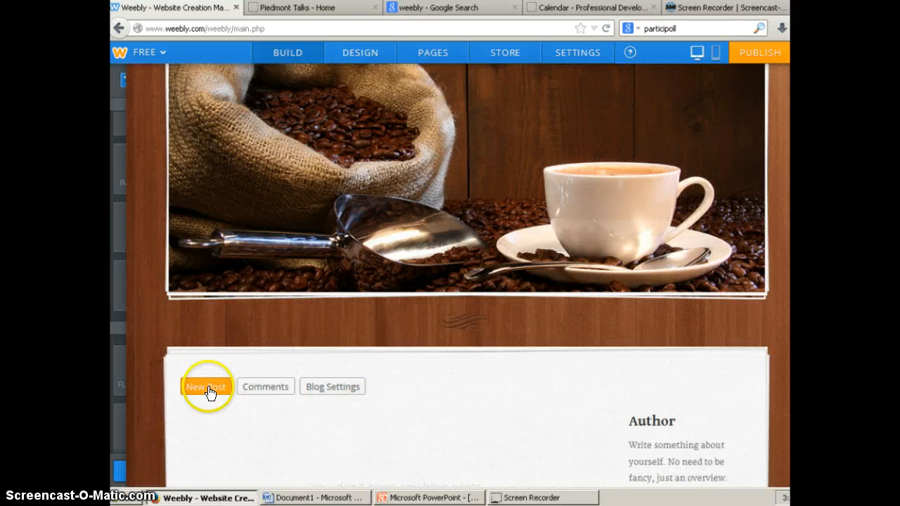
left_click(208, 393)
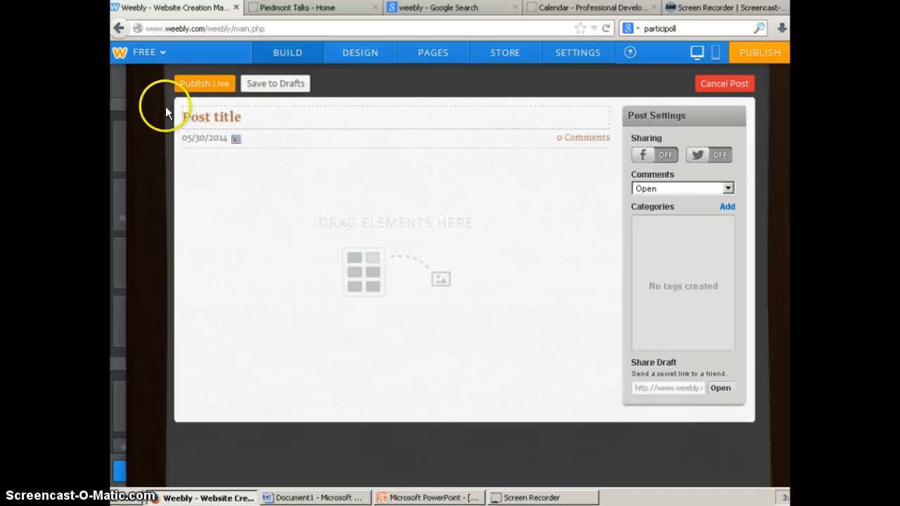
left_click(348, 123)
type("Homework 1")
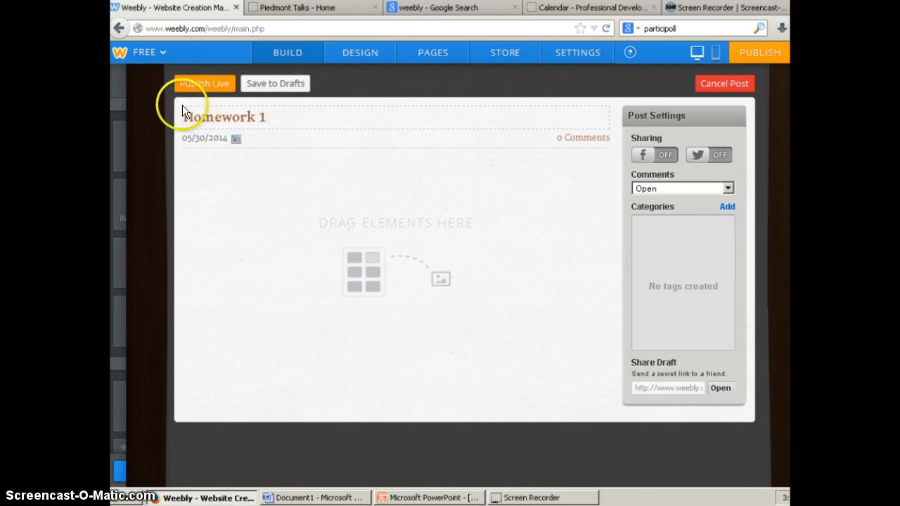
Step: Add an Image + Text element to the post and enter "Read and watch ed.ted. video below" as its text
mouse_move(120, 120)
left_click_drag(144, 191, 334, 226)
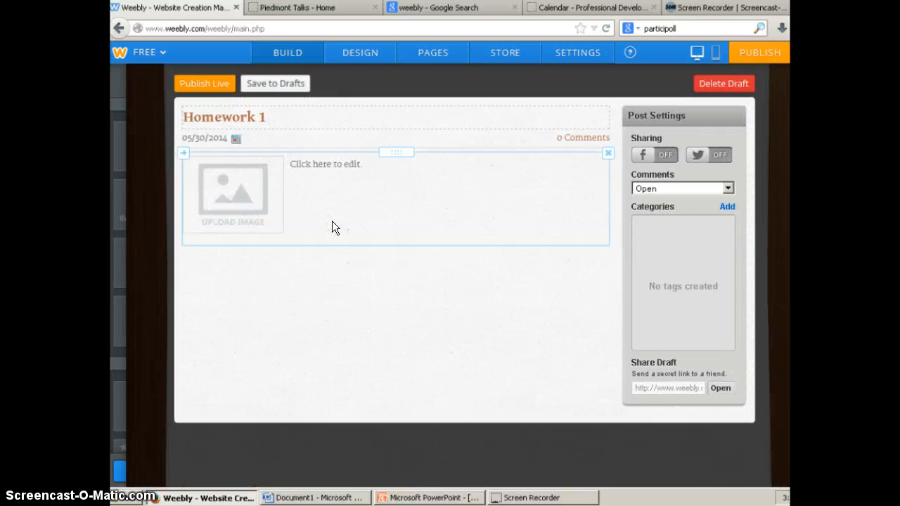
left_click(302, 167)
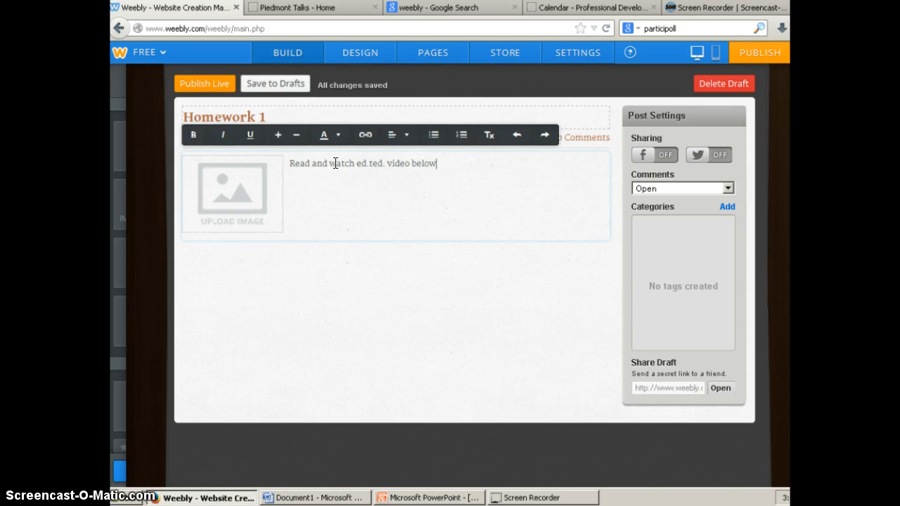
Step: Search the image library for "read" for the post's image placeholder, and look through the professional and free photos
left_click(237, 204)
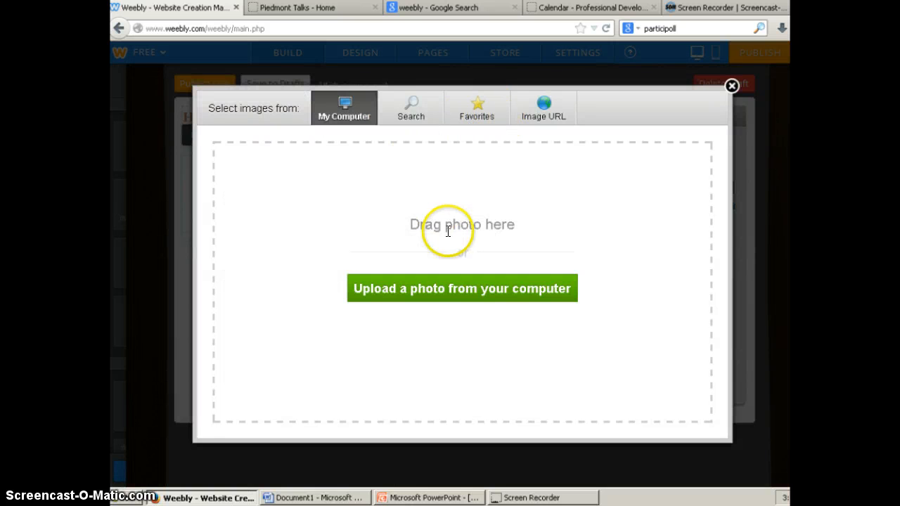
left_click(427, 116)
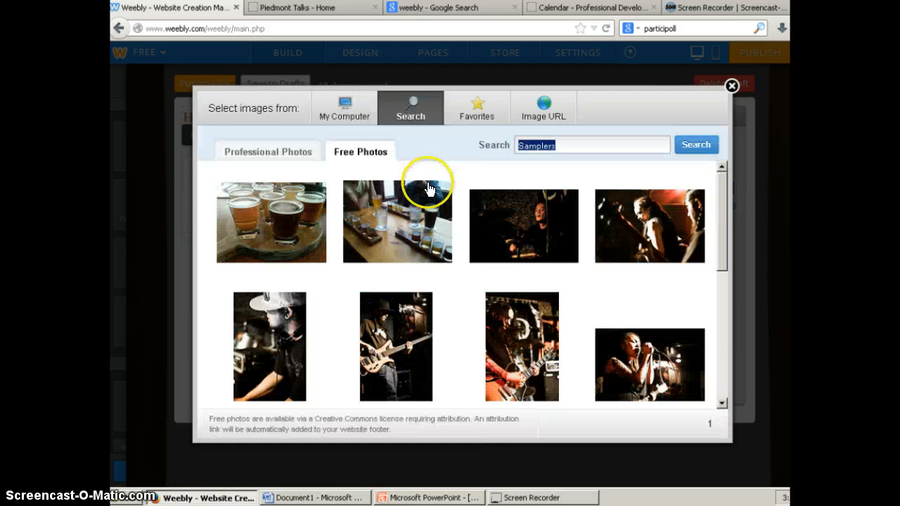
type("read")
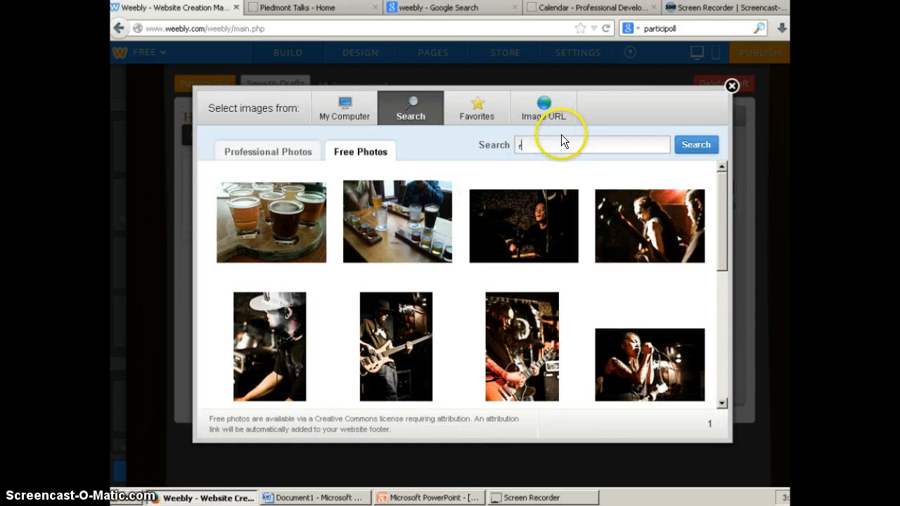
left_click(694, 153)
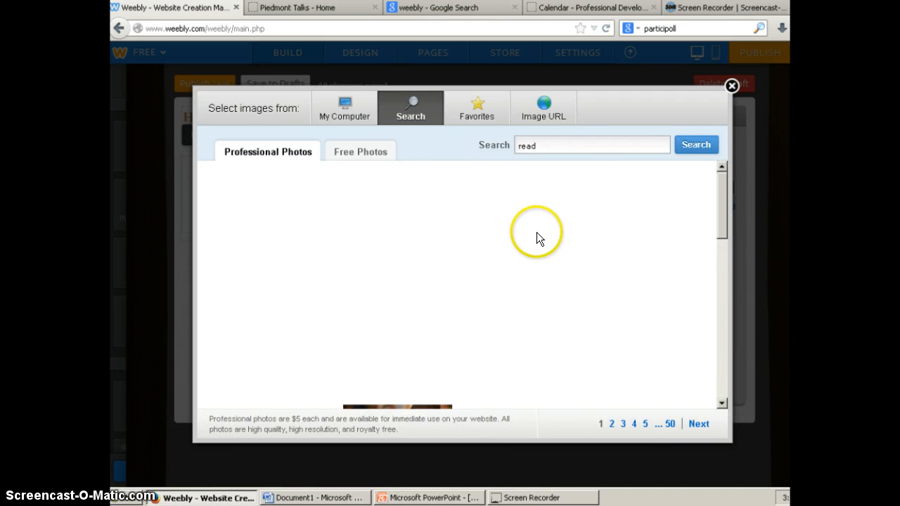
mouse_move(525, 230)
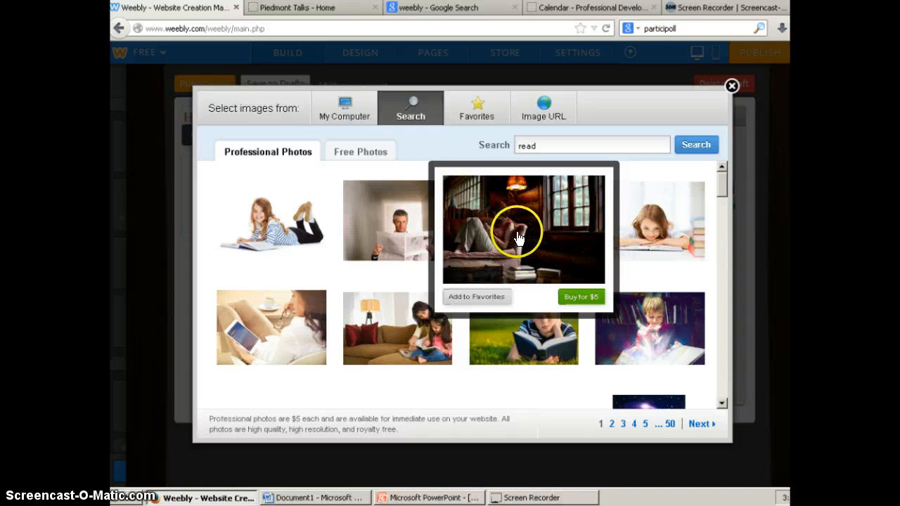
scroll(421, 261, "down", 5)
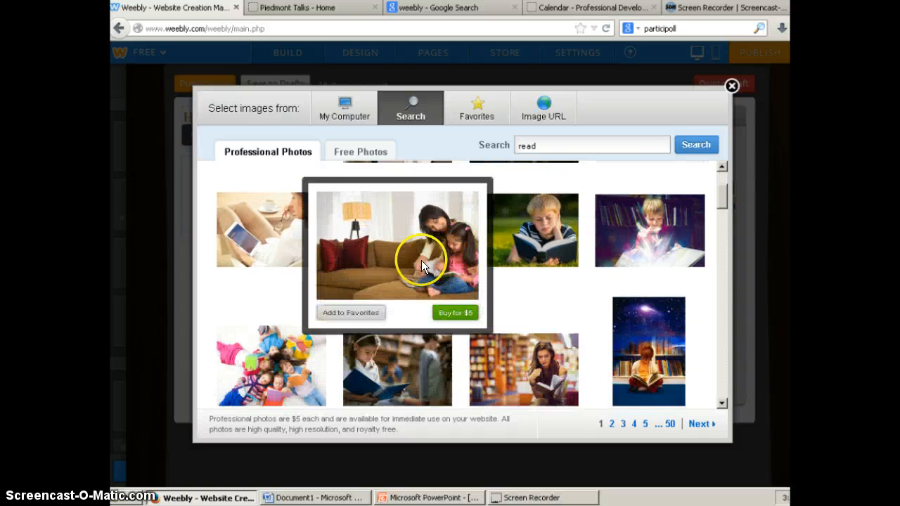
scroll(440, 261, "down", 4)
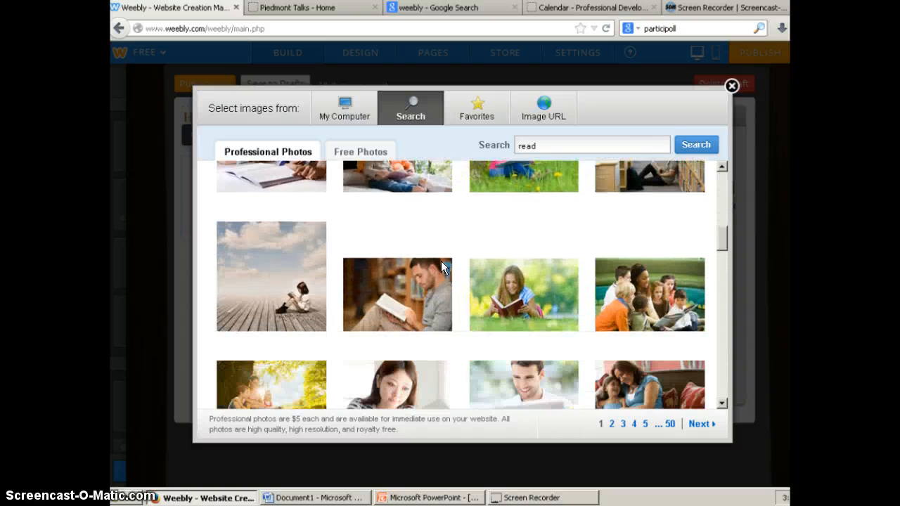
scroll(441, 262, "down", 2)
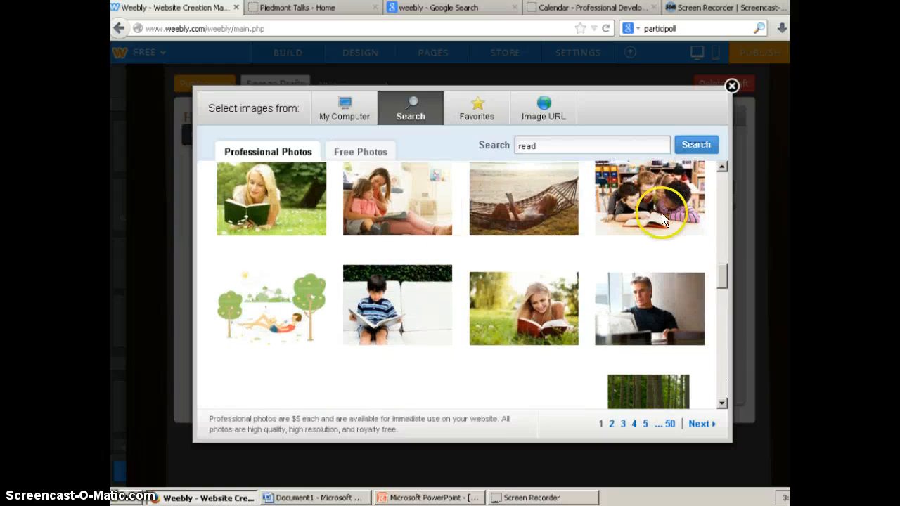
mouse_move(650, 224)
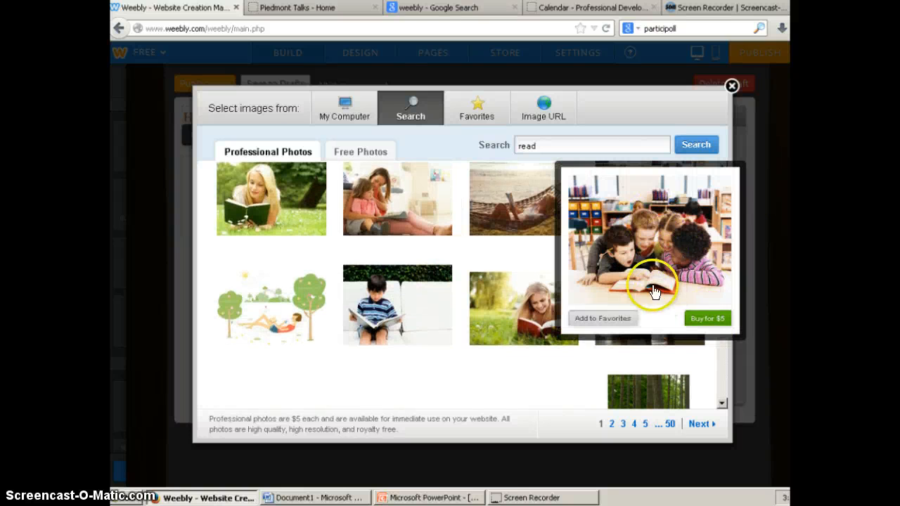
left_click(363, 154)
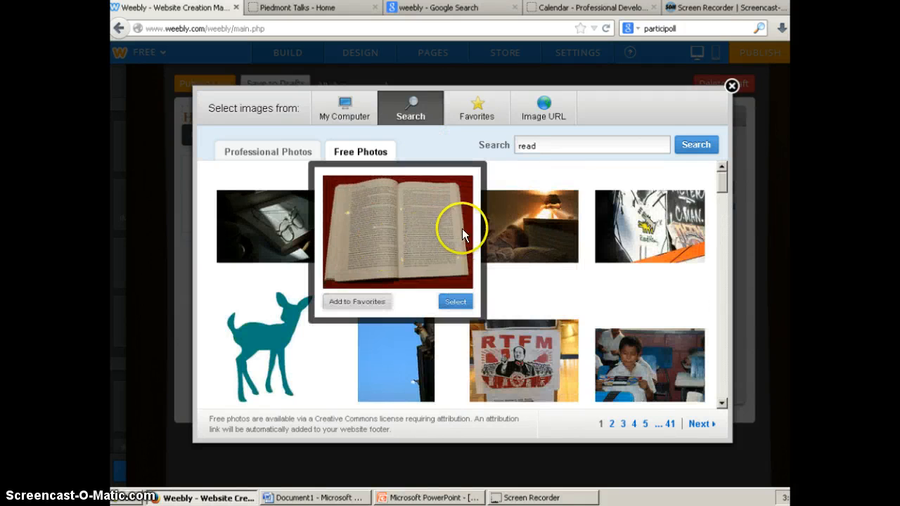
Step: Use the free photo of the boy in a white shirt reading against a blue wall as the post's image
scroll(462, 227, "down", 3)
scroll(462, 227, "down", 8)
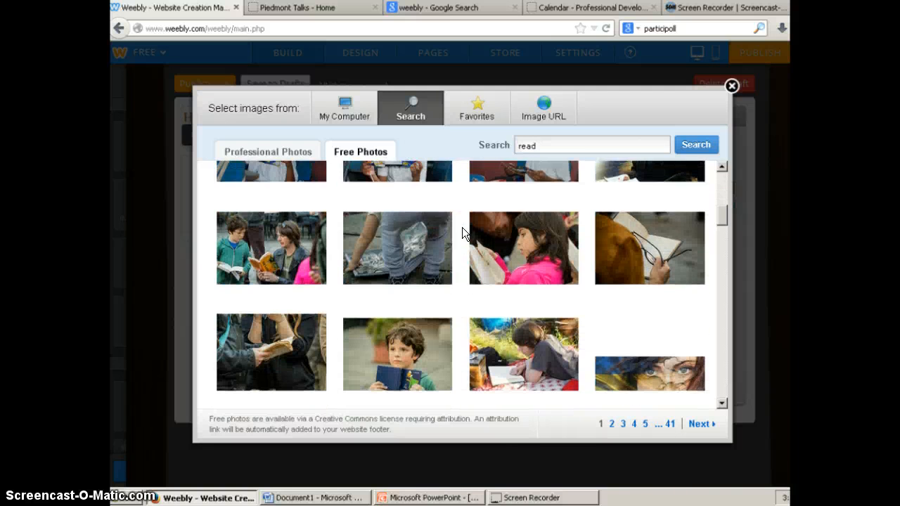
scroll(462, 227, "down", 6)
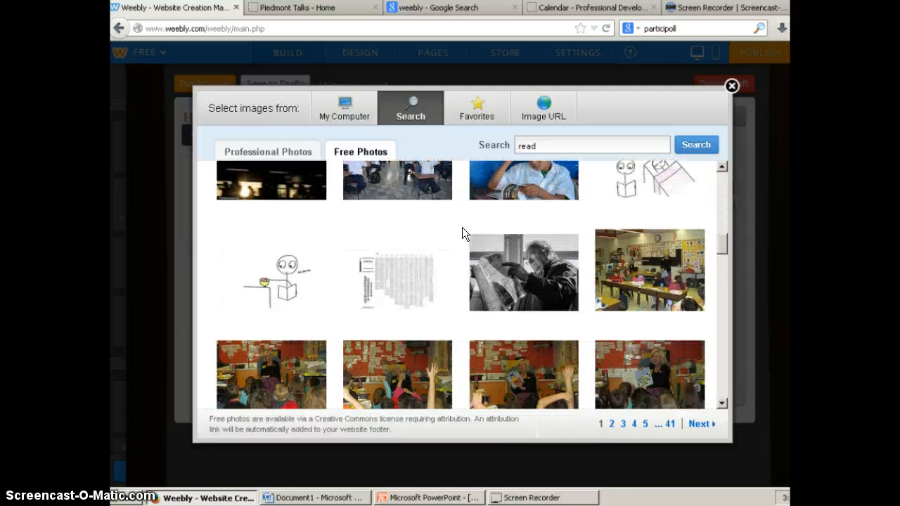
scroll(466, 228, "up", 2)
mouse_move(539, 219)
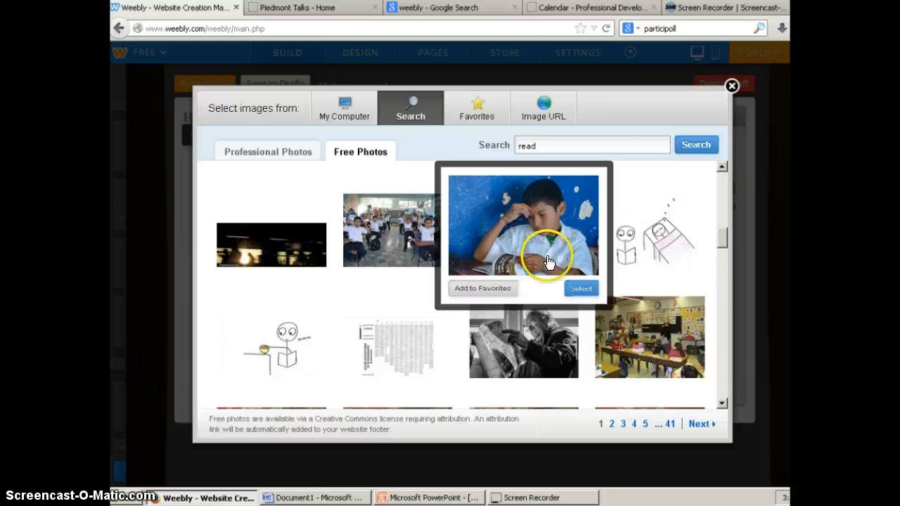
left_click(582, 288)
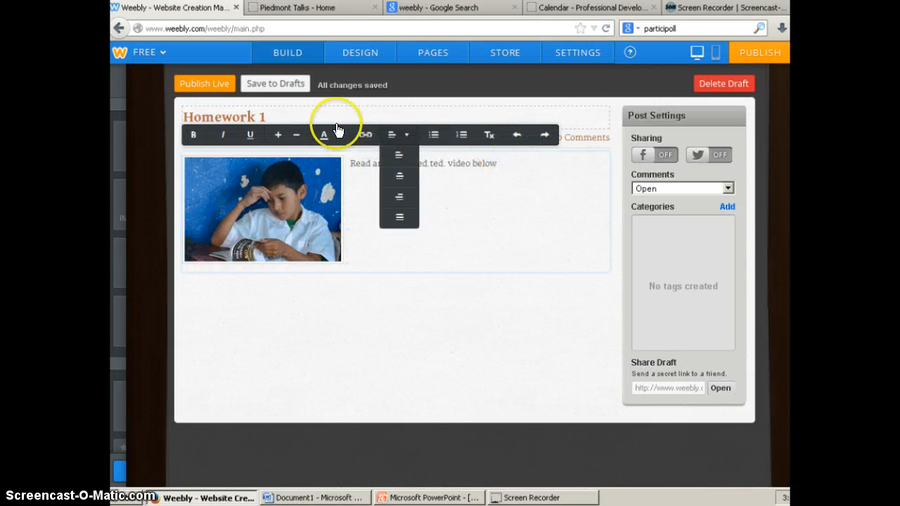
Step: Examine the sources for replacing the post's image, including the file types accepted for an image URL
left_click(282, 203)
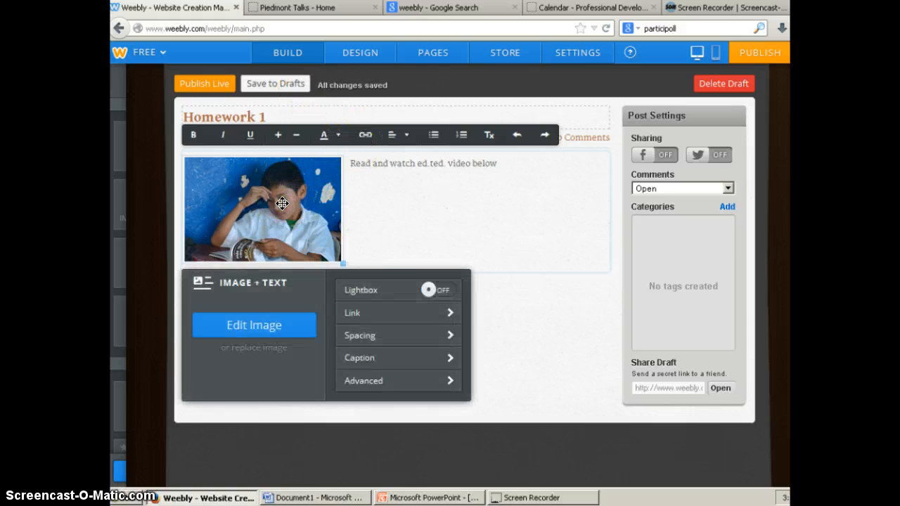
left_click(267, 334)
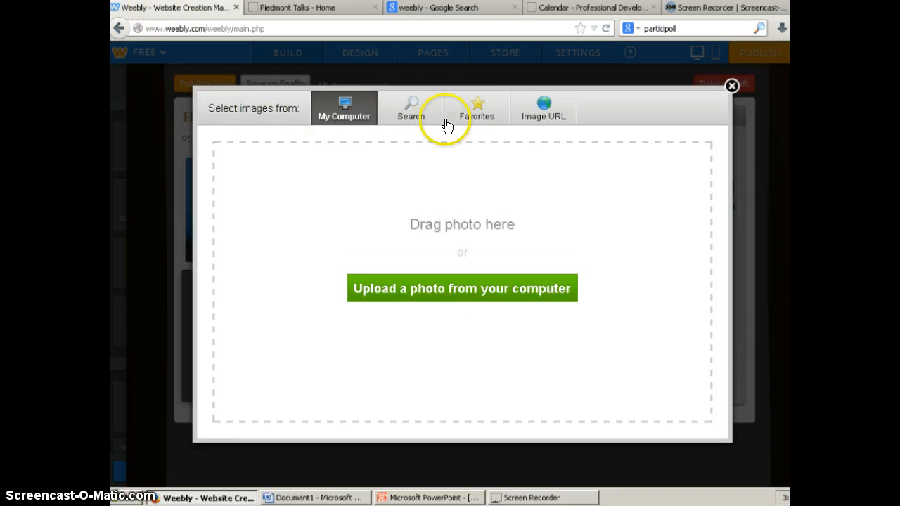
left_click(549, 121)
left_click(433, 223)
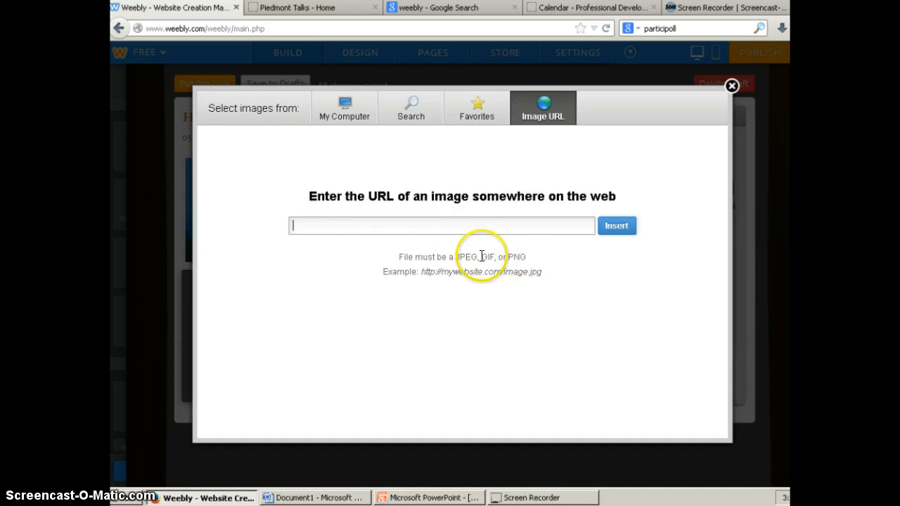
left_click_drag(456, 255, 536, 257)
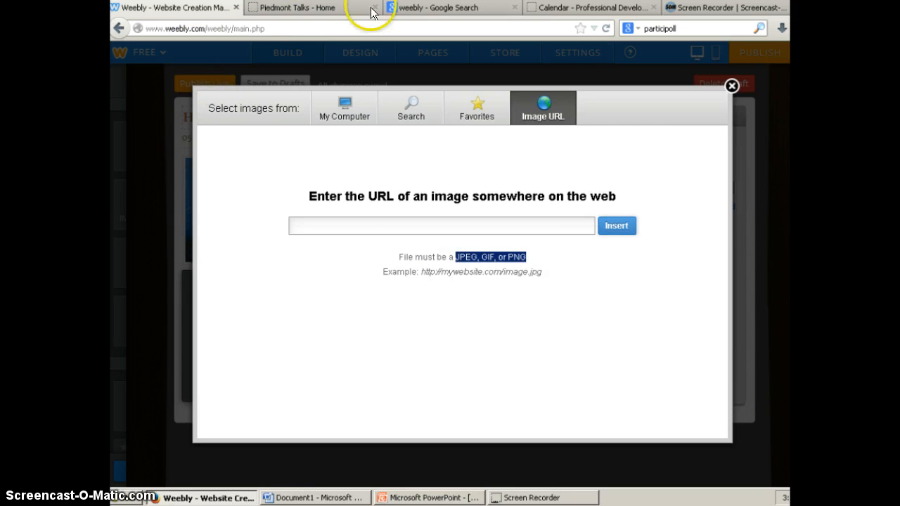
left_click(731, 86)
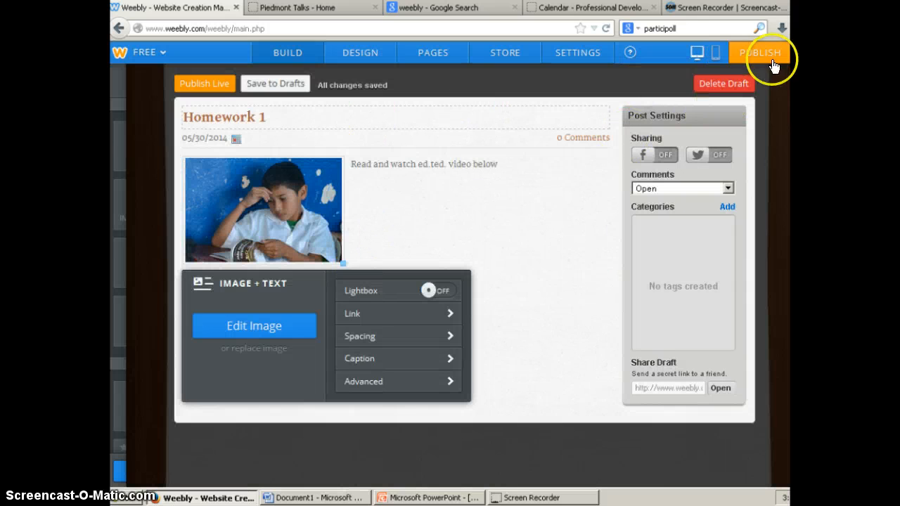
Step: Publish the post live on the Weebly subdomain PiedmontSampler and open the published post's link
left_click(211, 86)
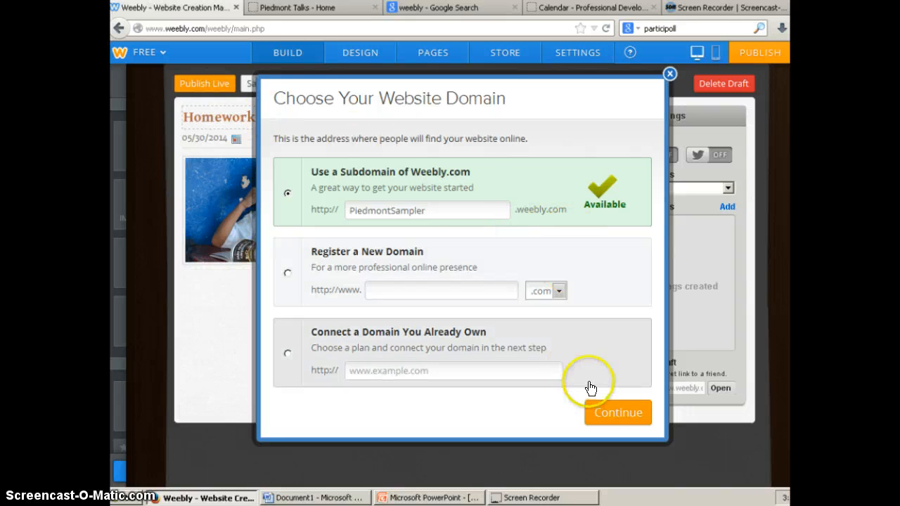
left_click(615, 420)
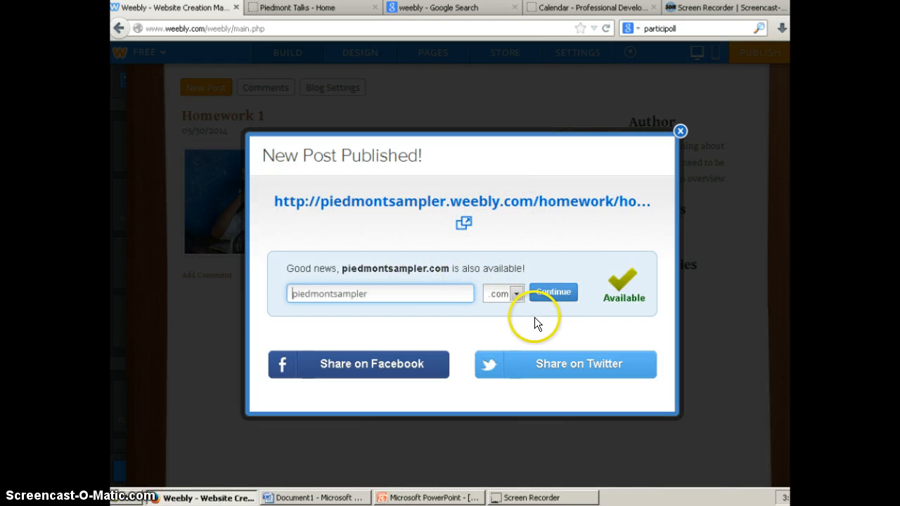
left_click(567, 205)
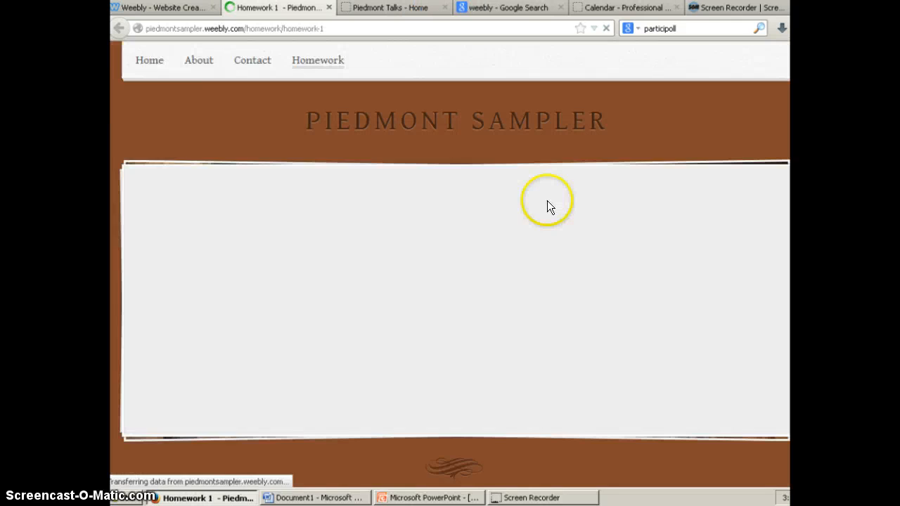
Step: Review the live Homework 1 post, checking its header, image, text and comment section
scroll(469, 274, "down", 5)
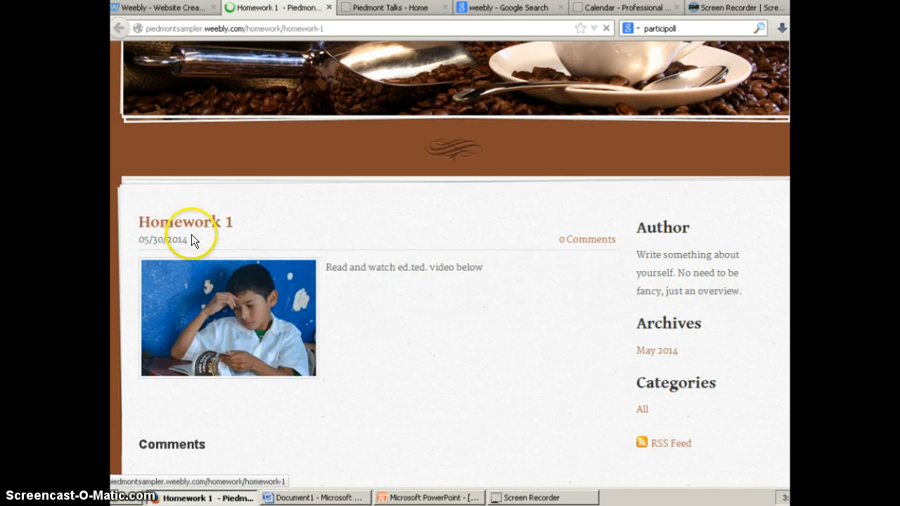
scroll(310, 321, "down", 3)
scroll(319, 319, "up", 8)
scroll(327, 316, "down", 6)
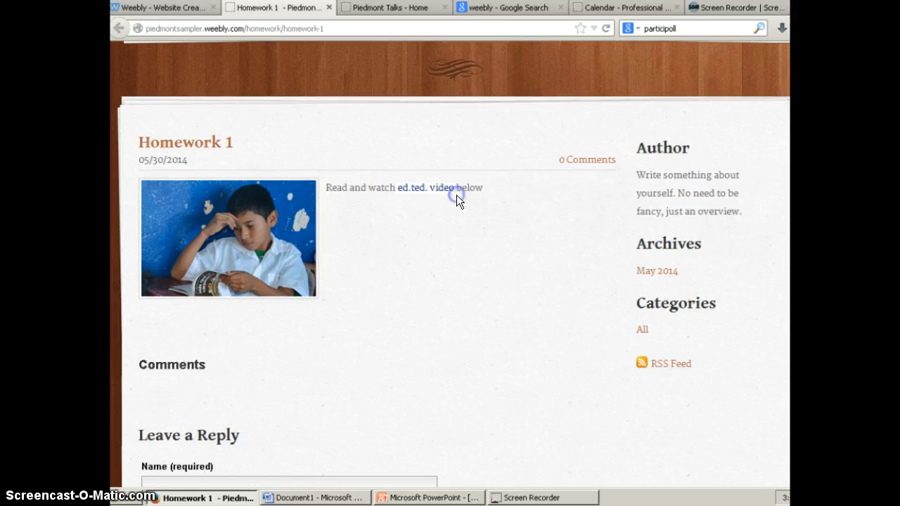
scroll(382, 250, "up", 4)
scroll(383, 247, "up", 1)
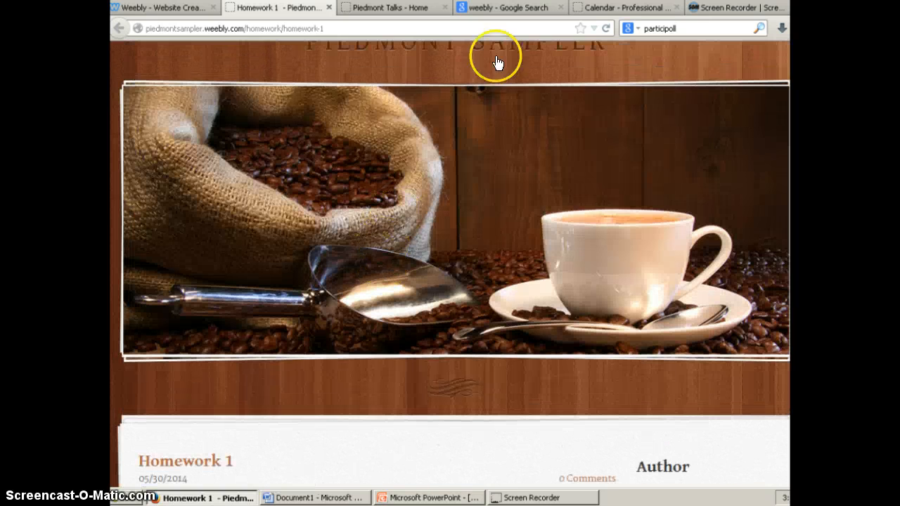
scroll(419, 217, "up", 1)
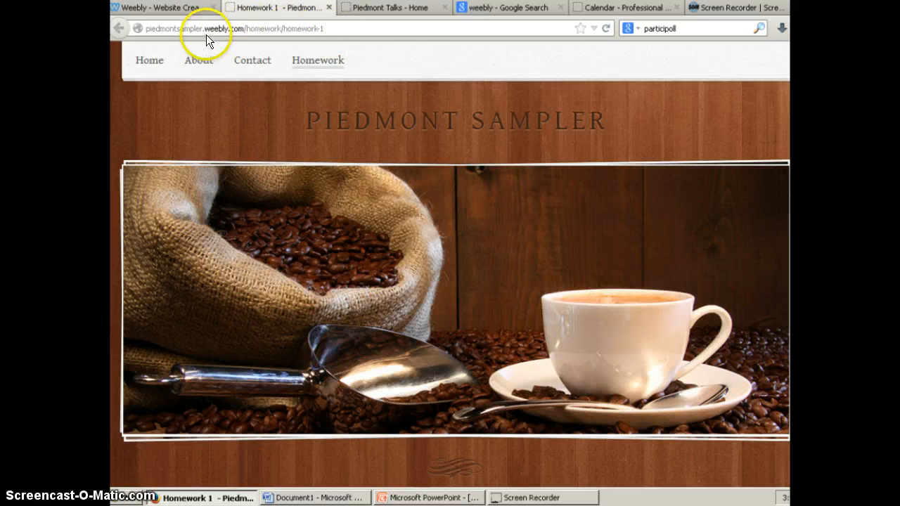
Step: Return to the Weebly editor, dismiss the publishing confirmation and open the Homework 1 post for editing
left_click(186, 9)
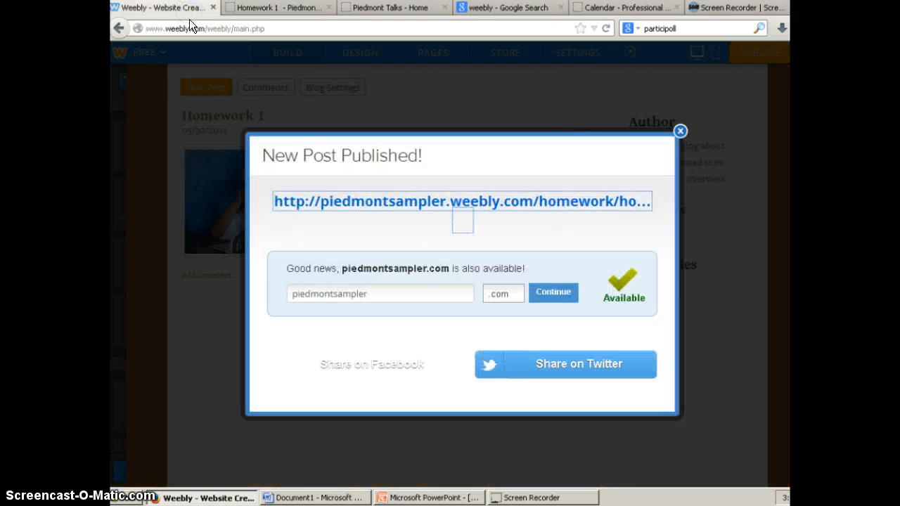
left_click(680, 133)
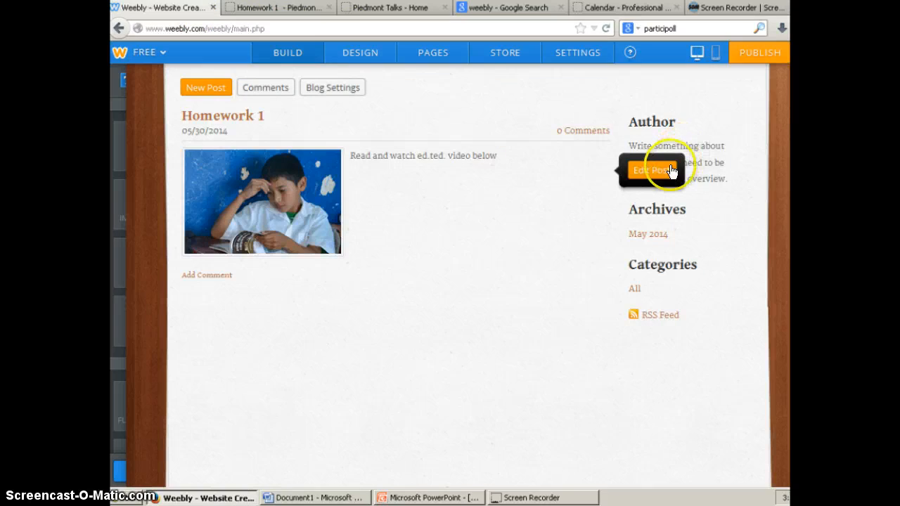
left_click(671, 171)
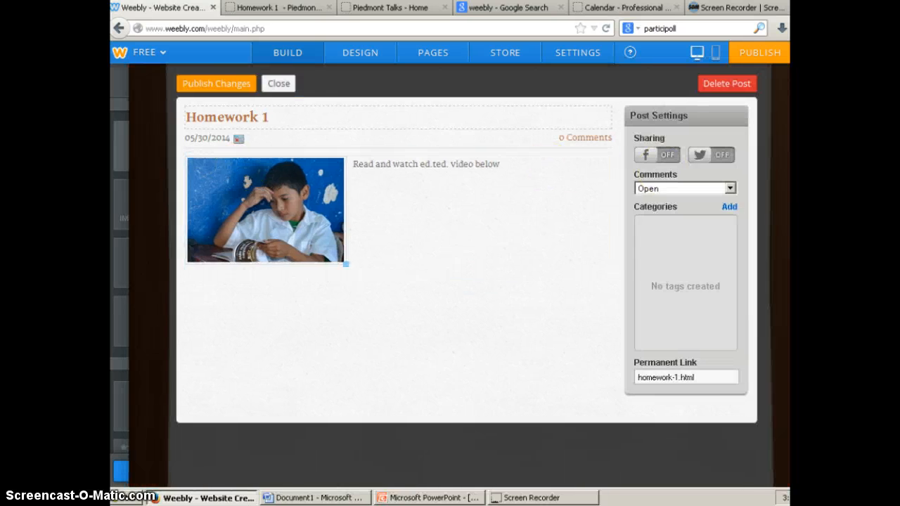
Step: Add a Custom HTML element below the post's image and text, and open its HTML for editing
scroll(161, 220, "down", 10)
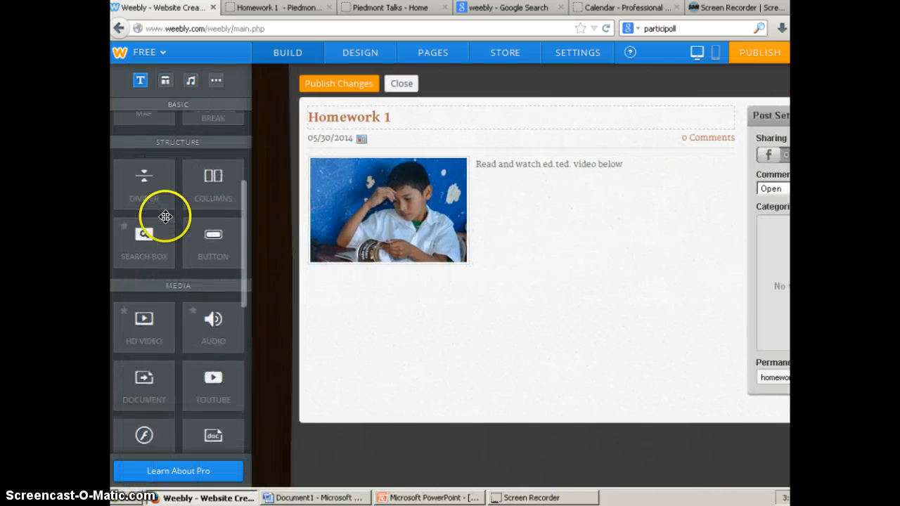
left_click_drag(213, 176, 402, 318)
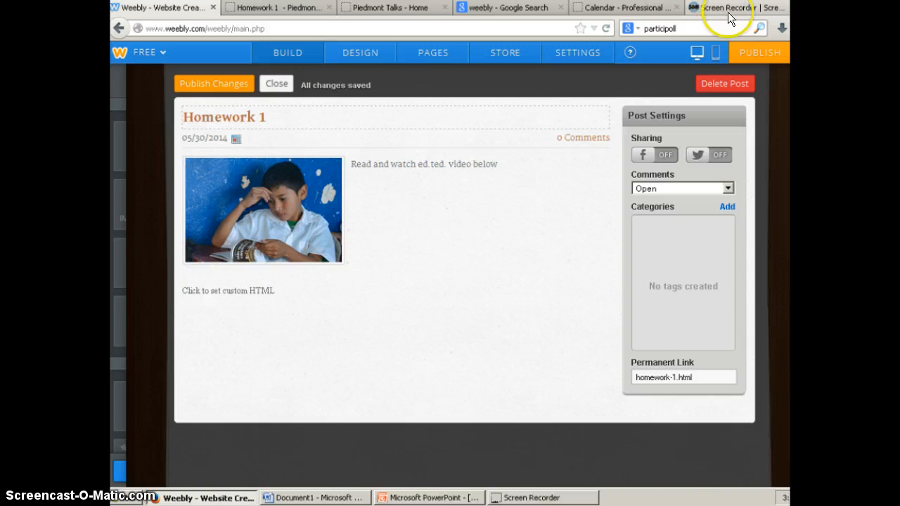
left_click(296, 293)
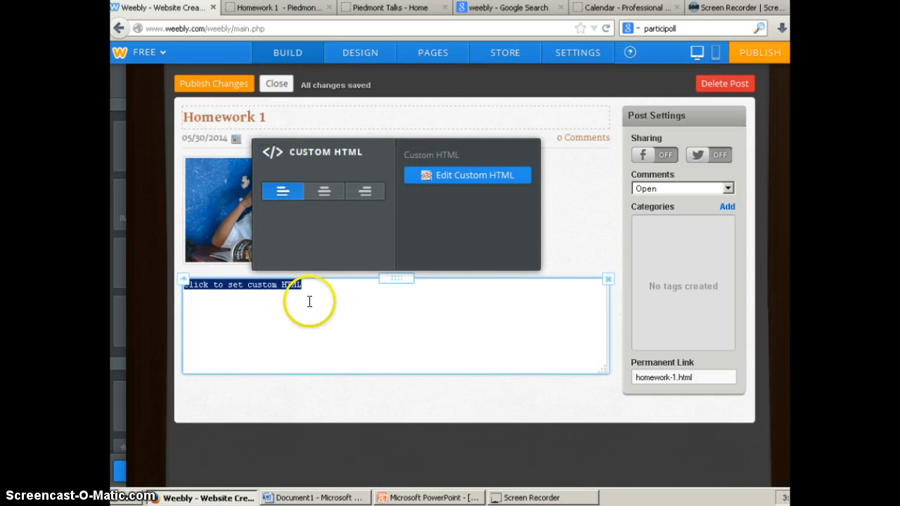
left_click(311, 299)
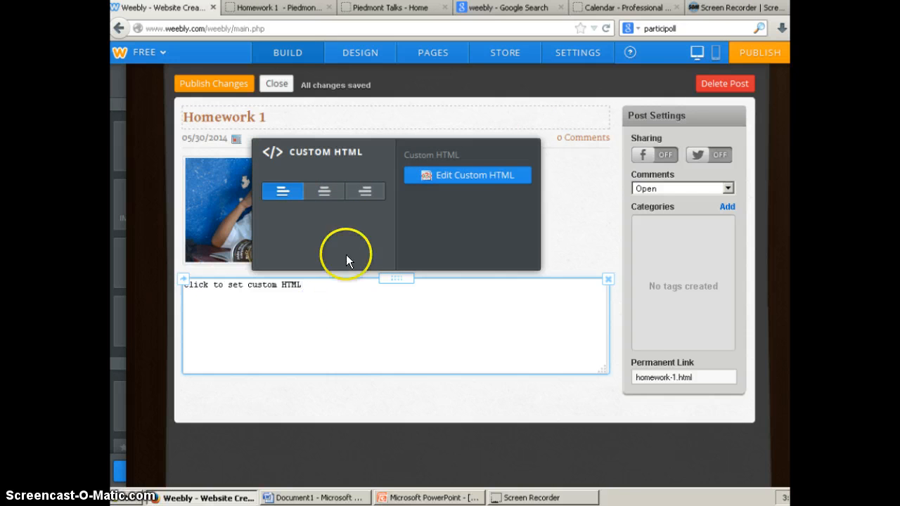
Step: Search Google for "ed.ted.com" in a new browser tab and open the TED-Ed Lessons page
left_click(755, 13)
left_click(809, 7)
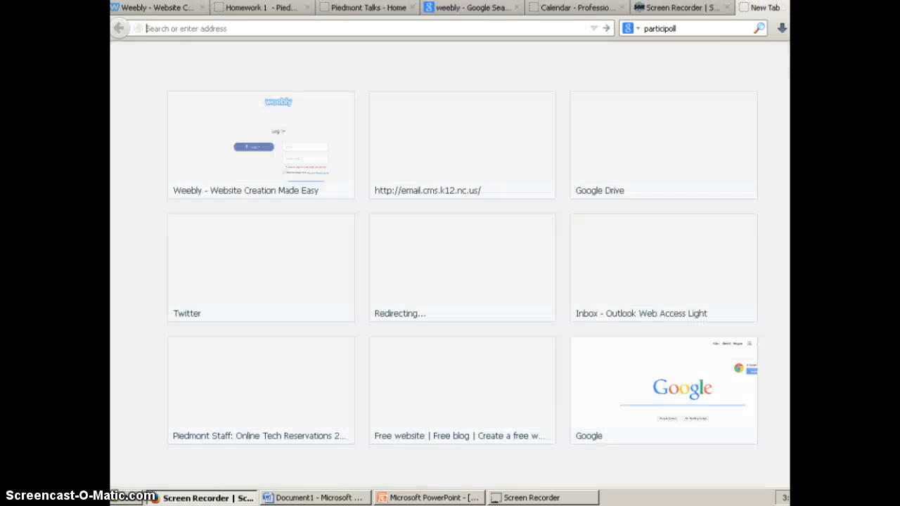
left_click(678, 30)
type("e")
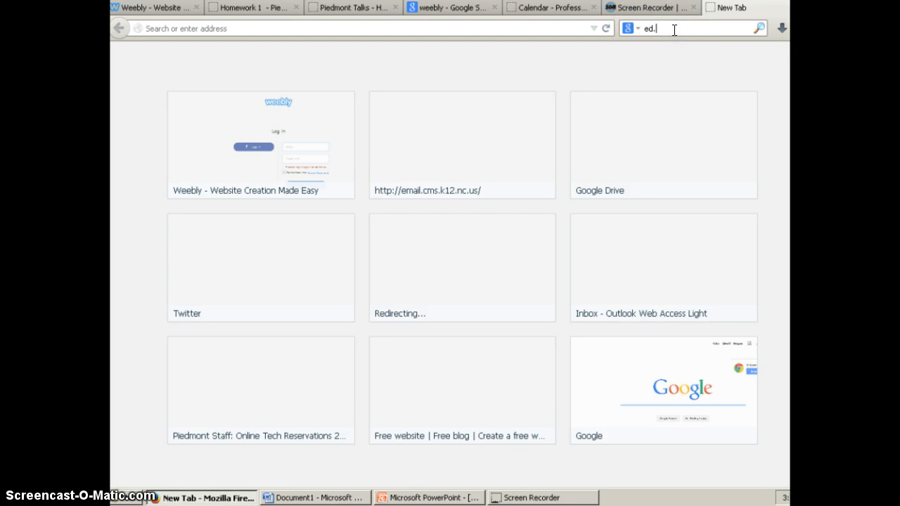
type("d.ted.com")
key("Return")
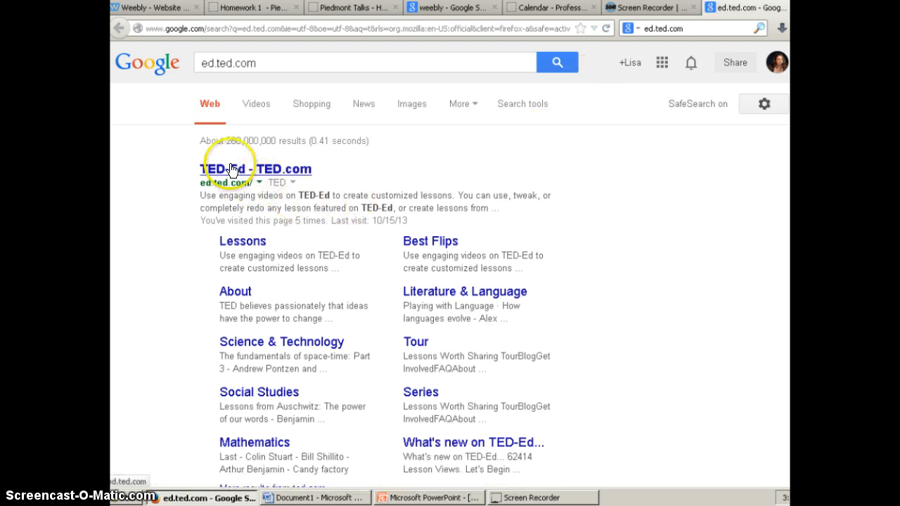
left_click(258, 251)
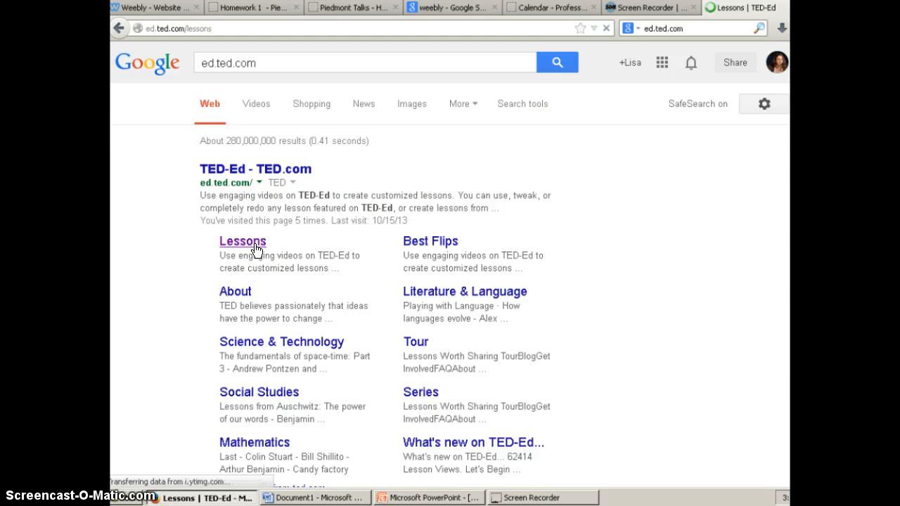
Step: Open the TED-Ed lesson "The fundamentals of space-time: Part 3" from the lesson list
scroll(297, 247, "down", 5)
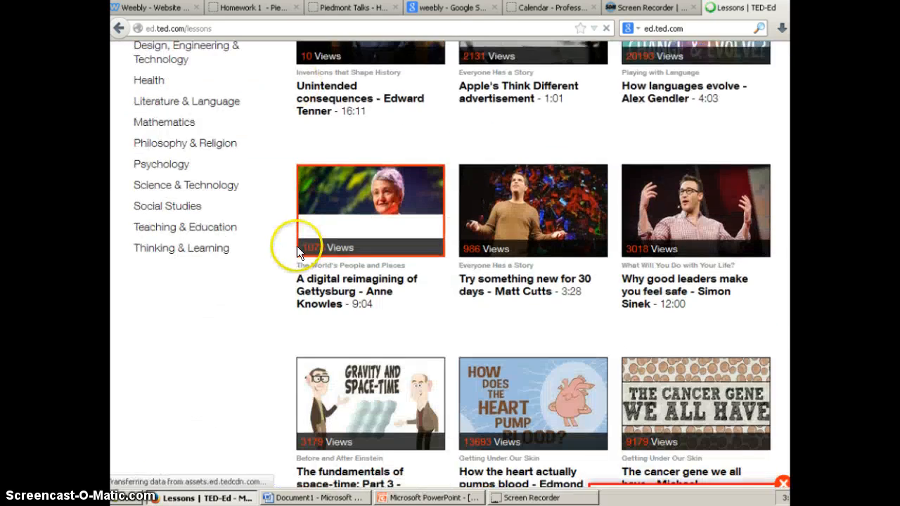
scroll(297, 246, "down", 4)
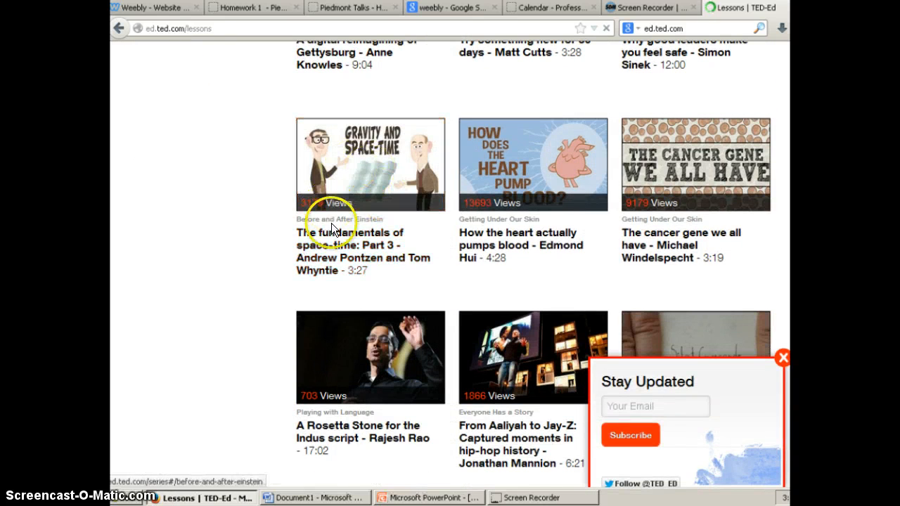
left_click(358, 240)
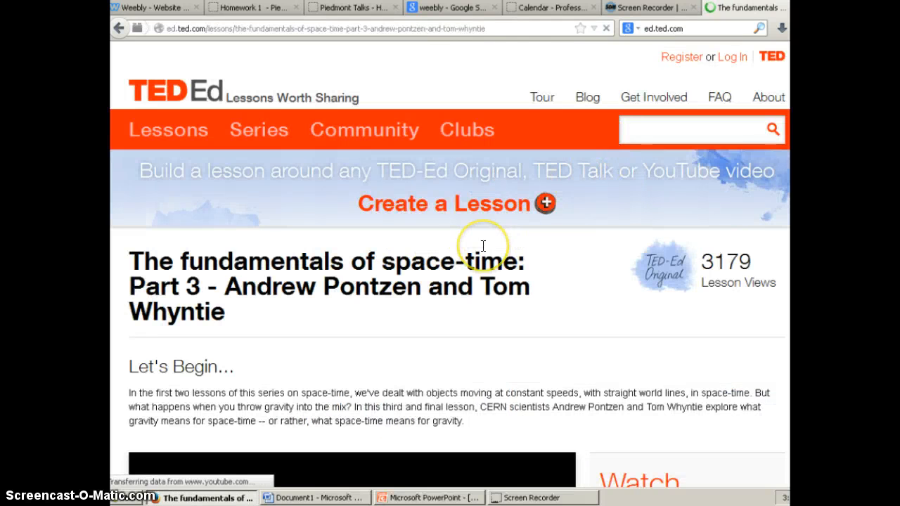
Step: Look over the lesson page and show its Gravity and Space-Time video in full screen
scroll(483, 245, "down", 5)
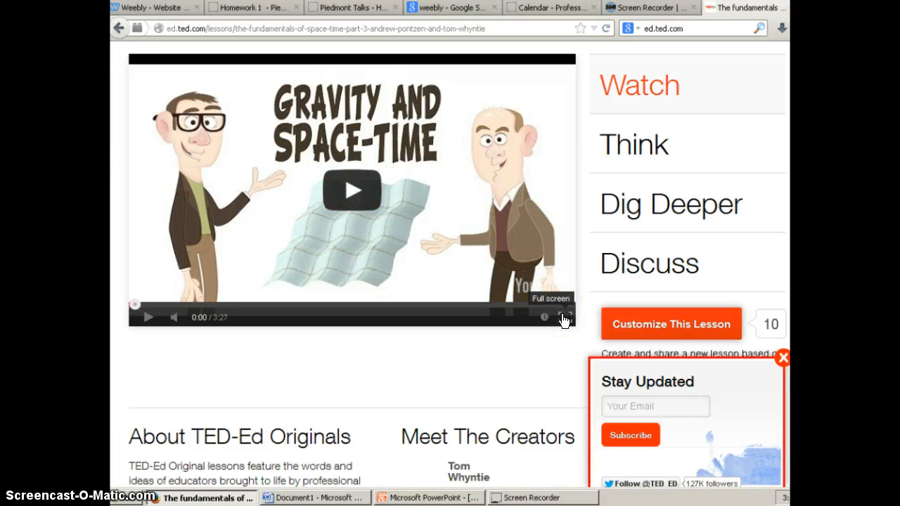
scroll(538, 305, "down", 4)
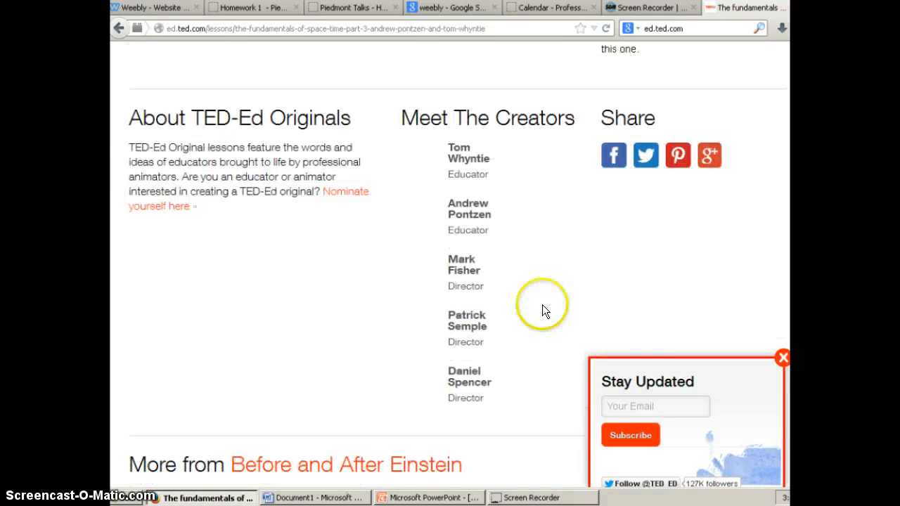
scroll(541, 305, "up", 6)
scroll(544, 300, "up", 3)
scroll(542, 297, "down", 4)
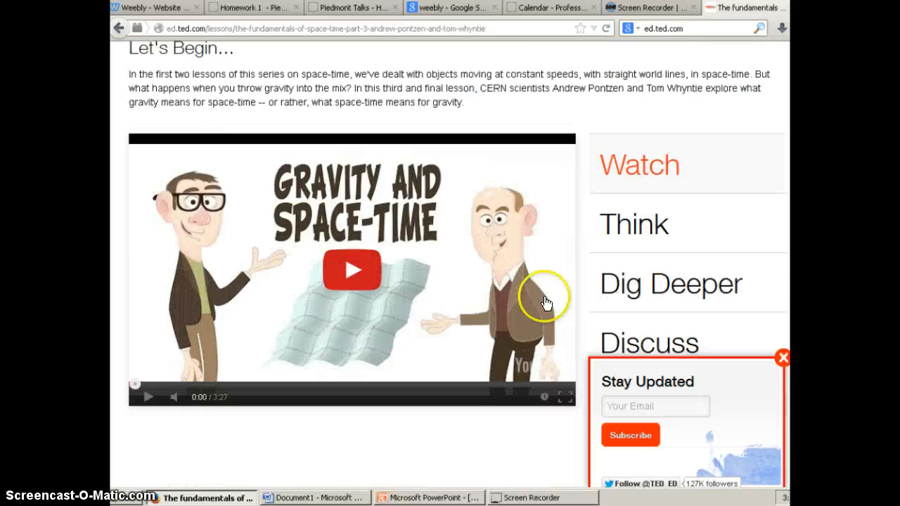
scroll(541, 305, "up", 1)
scroll(542, 305, "down", 3)
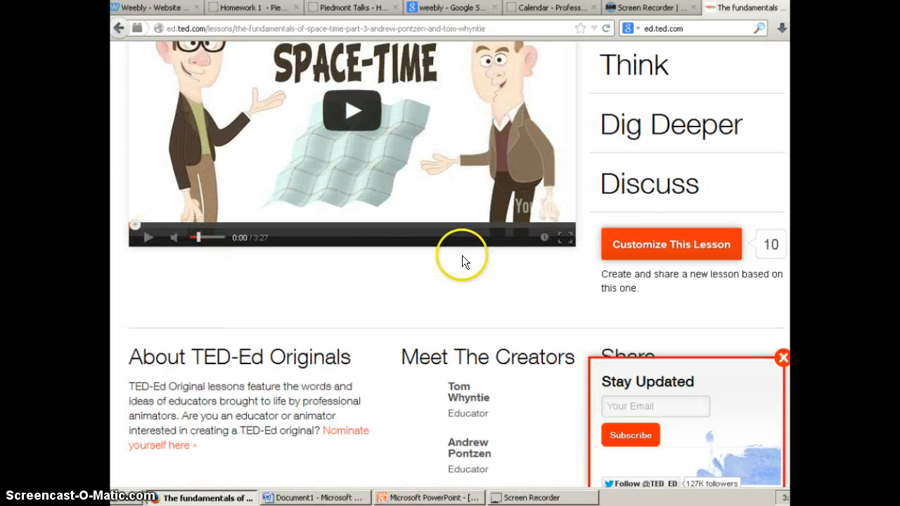
left_click(566, 238)
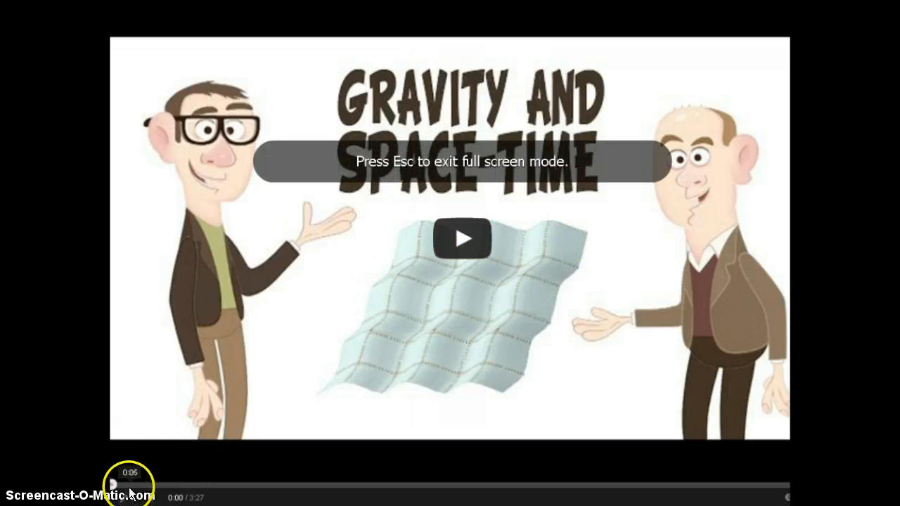
Step: Exit full screen, open the lesson's video on YouTube and copy its iframe embed code
key("Escape")
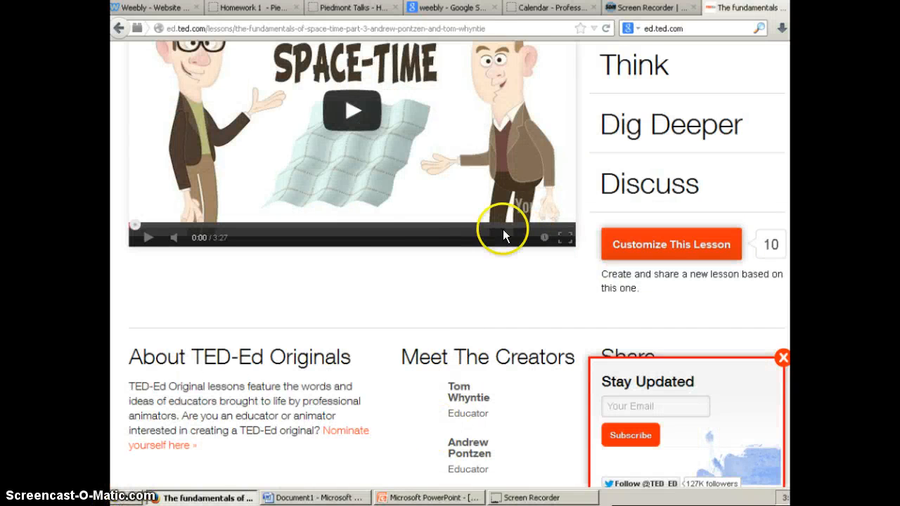
left_click(532, 209)
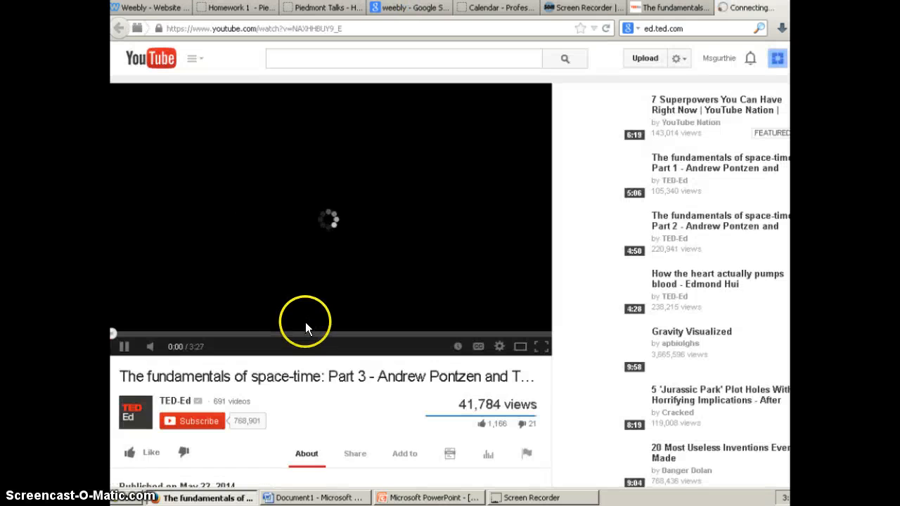
scroll(313, 323, "down", 6)
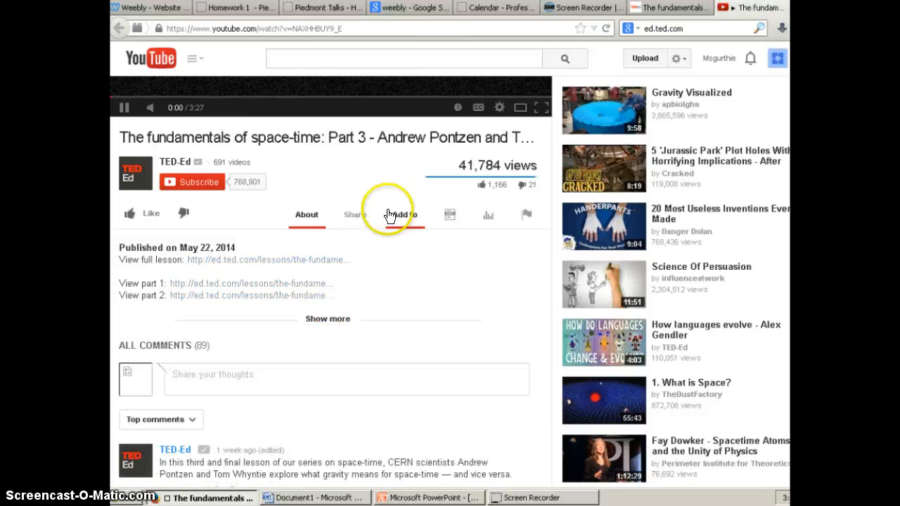
left_click(360, 214)
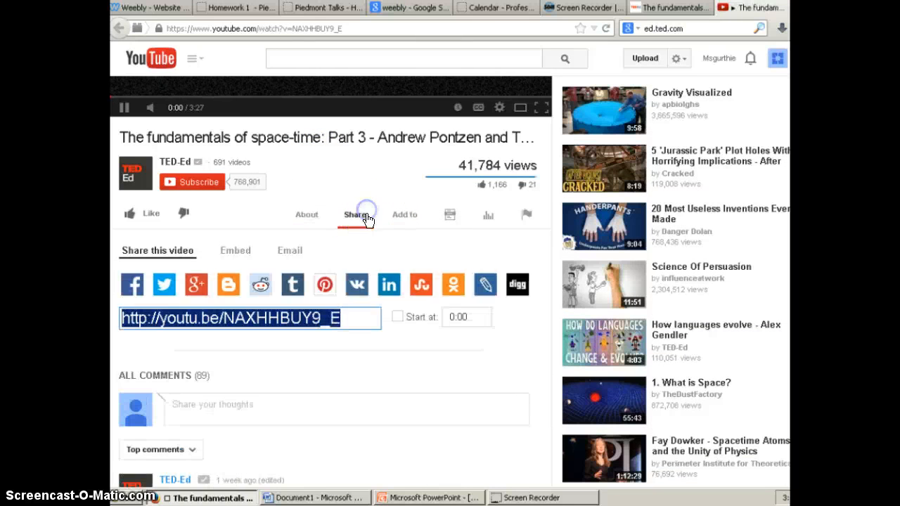
left_click(235, 251)
key("ctrl+c")
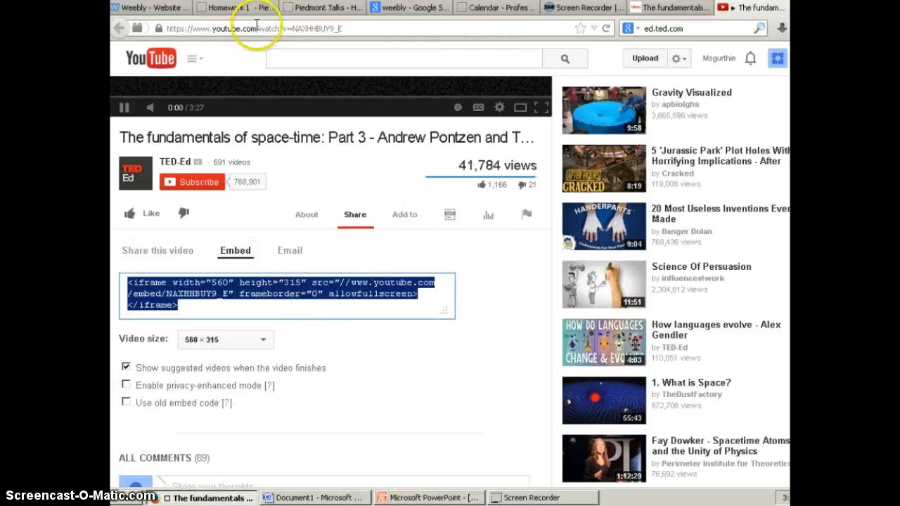
Step: Return to the Weebly post editor and delete the empty Custom HTML element below the image and text
left_click(171, 9)
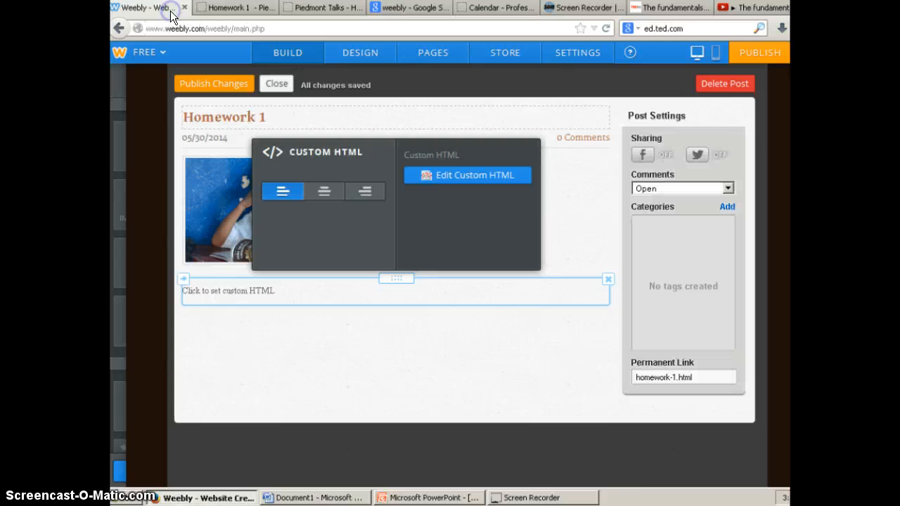
left_click(309, 294)
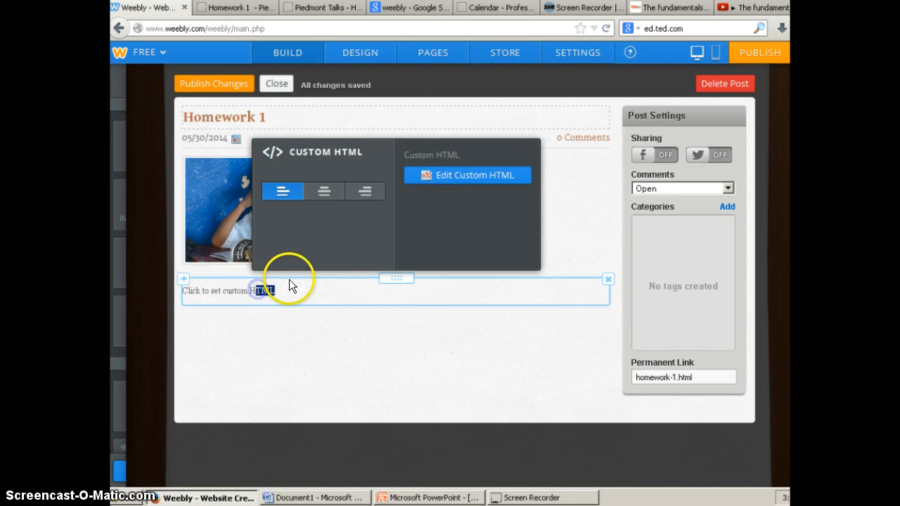
left_click_drag(288, 288, 166, 279)
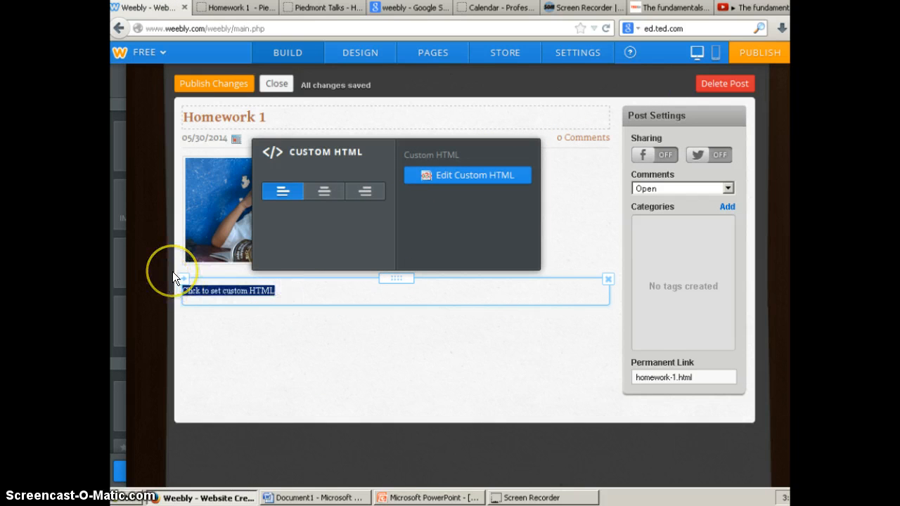
left_click(450, 232)
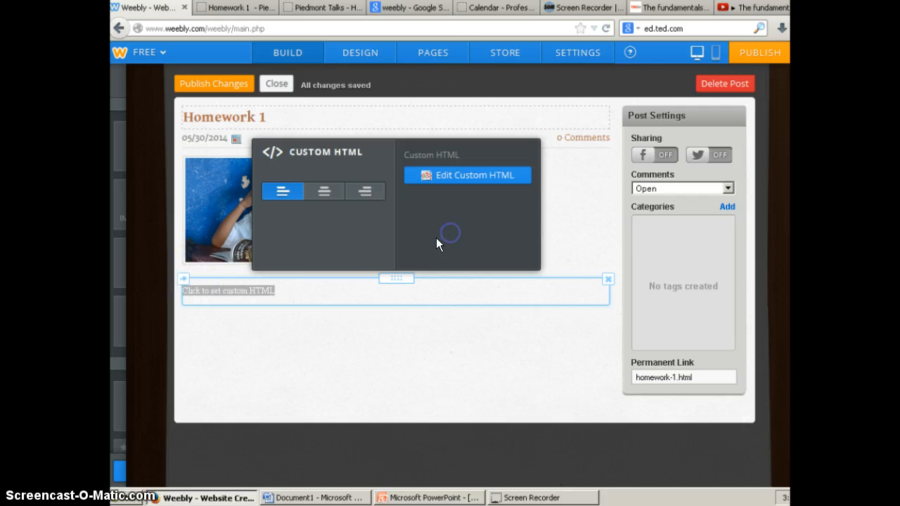
left_click(607, 279)
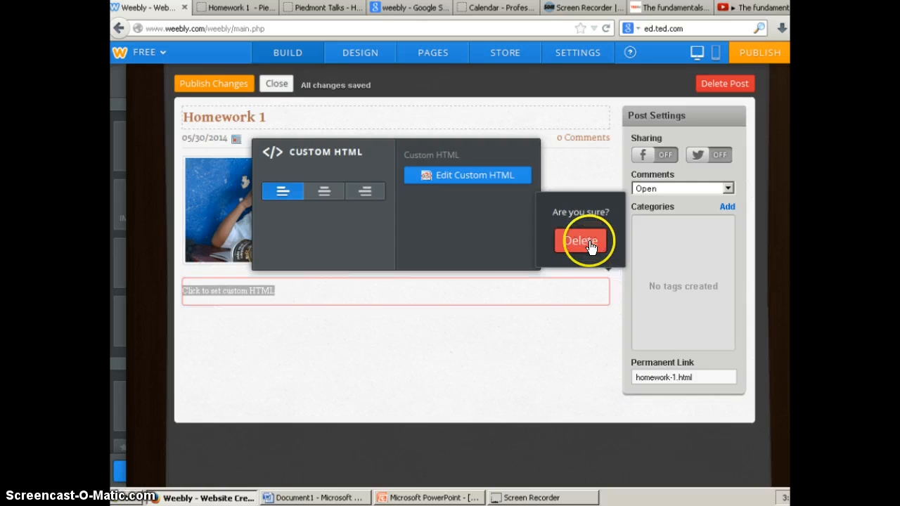
left_click(581, 241)
Step: Add a new Embed Code element below the image and text, paste the YouTube iframe code into it, and publish the changes
scroll(206, 358, "down", 3)
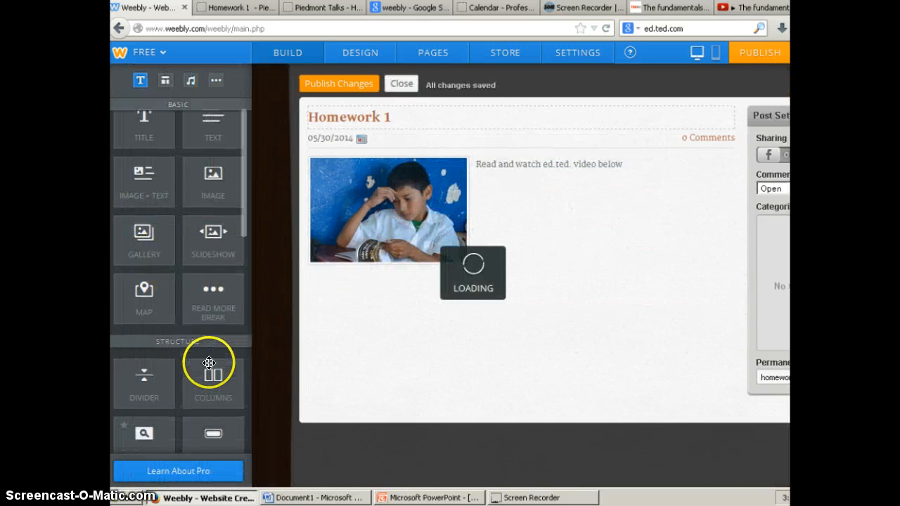
scroll(210, 359, "down", 3)
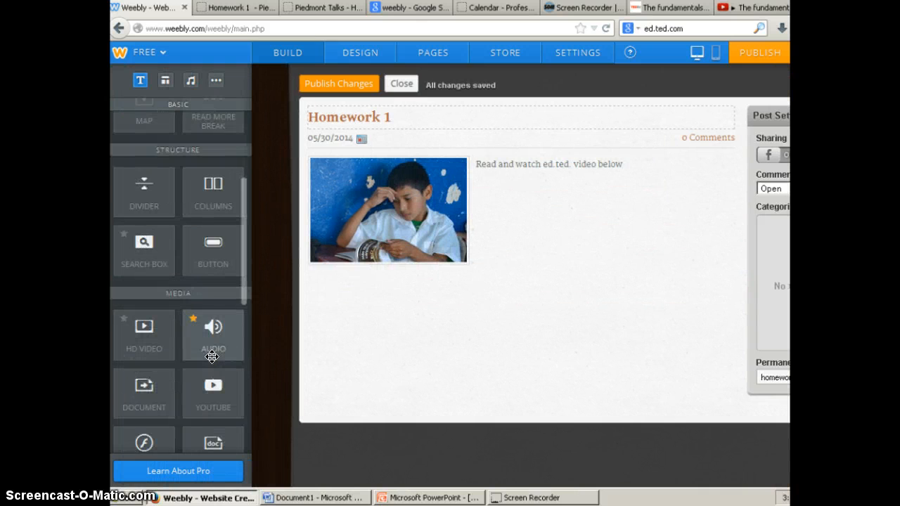
scroll(212, 357, "down", 5)
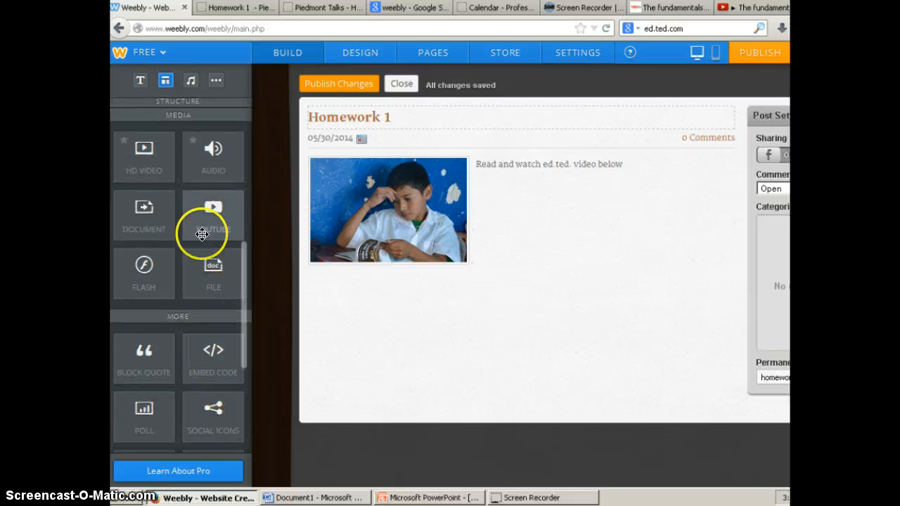
left_click_drag(215, 345, 395, 339)
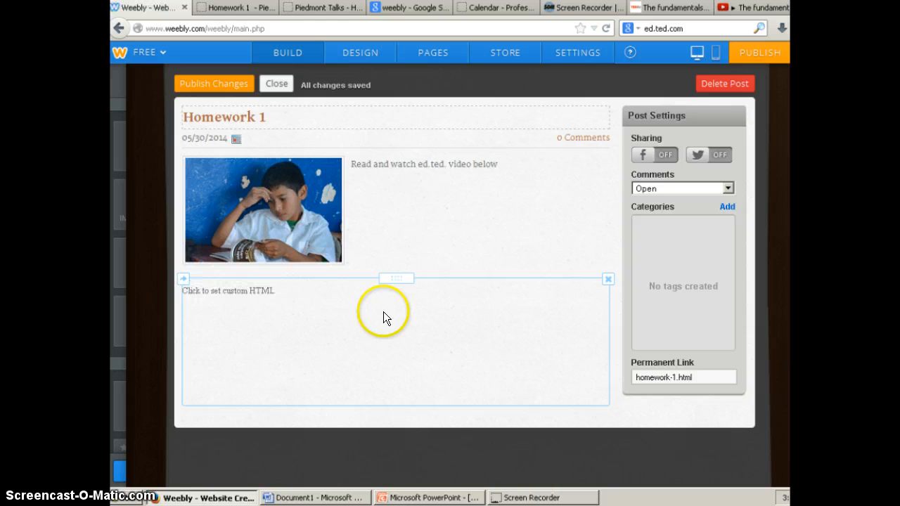
left_click(370, 298)
key("ctrl+v")
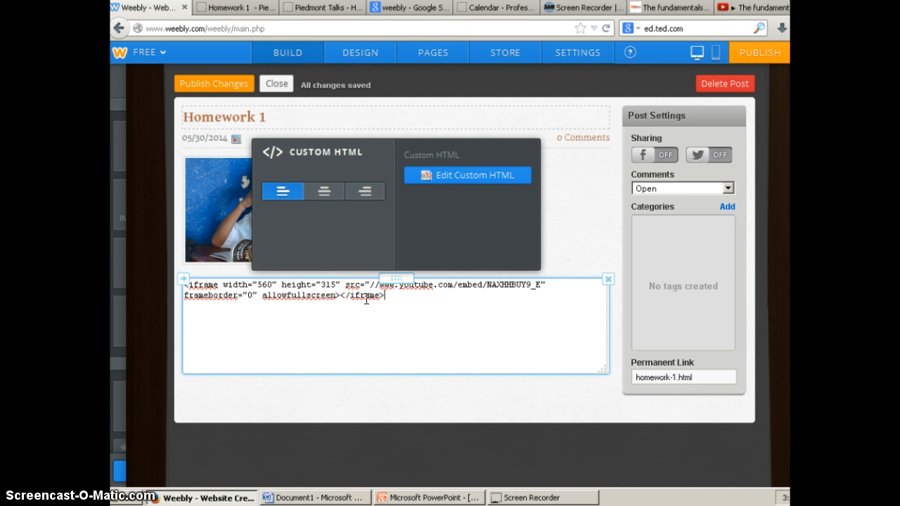
left_click(225, 83)
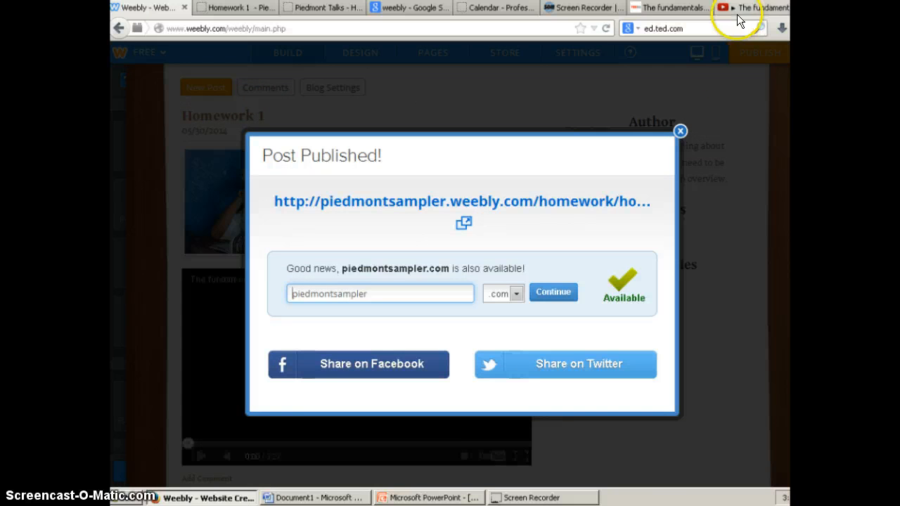
Step: Copy the web address of the TED-Ed lesson page "The fundamentals of space-time: Part 3"
left_click(748, 9)
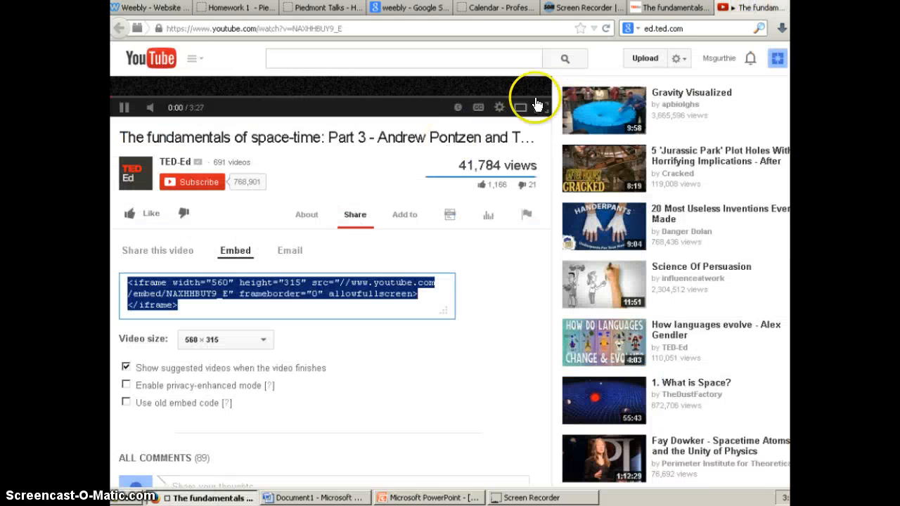
left_click(664, 8)
left_click(515, 28)
key("ctrl+c")
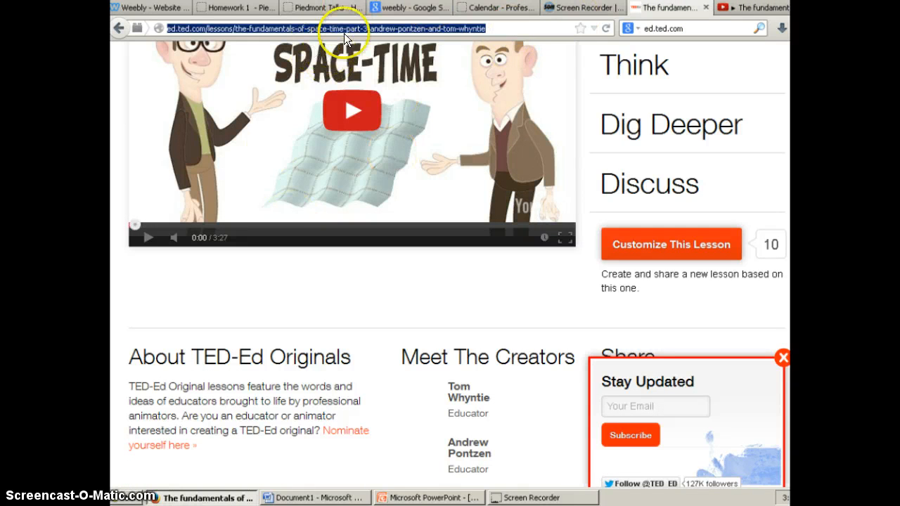
Step: Return to Weebly, dismiss the publishing confirmation and reopen the Homework 1 post for editing
left_click(147, 8)
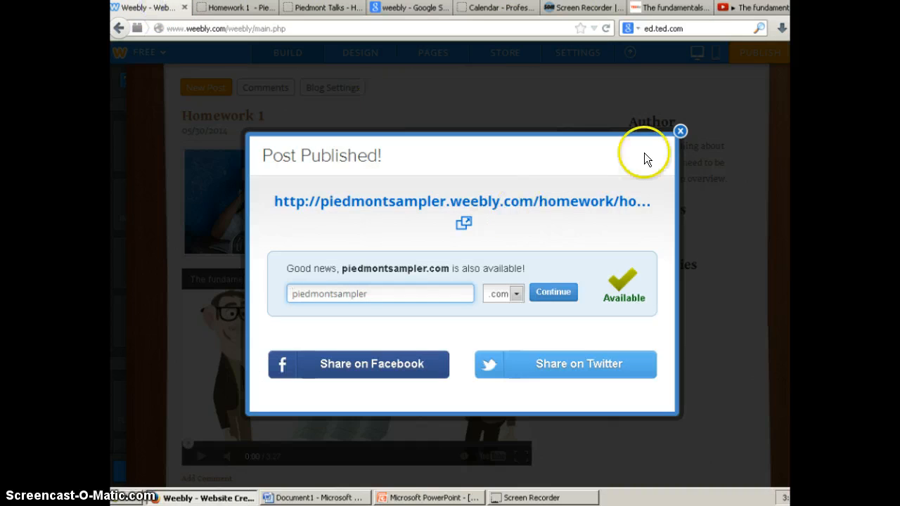
left_click(679, 130)
mouse_move(546, 146)
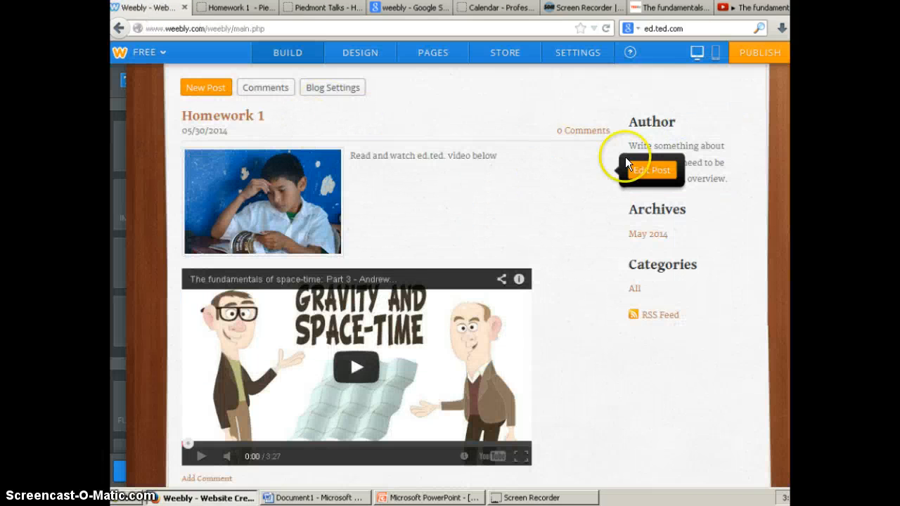
left_click(417, 175)
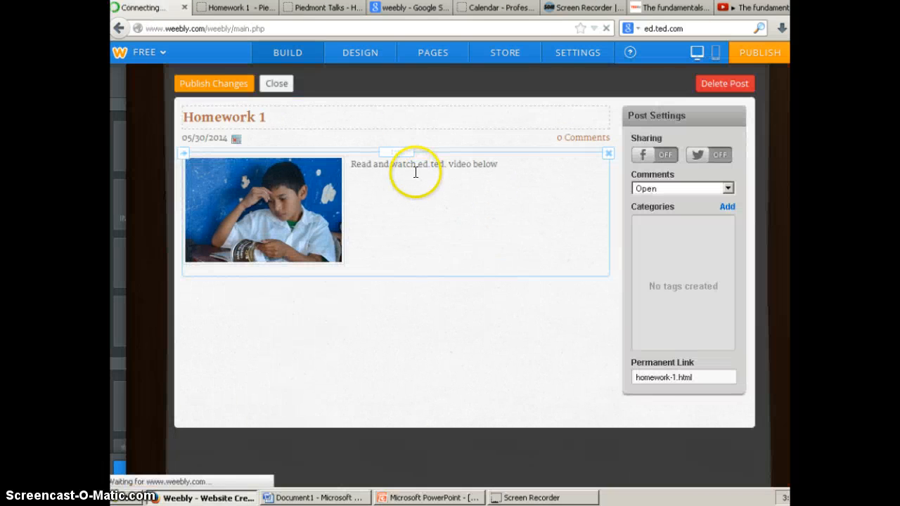
left_click(372, 164)
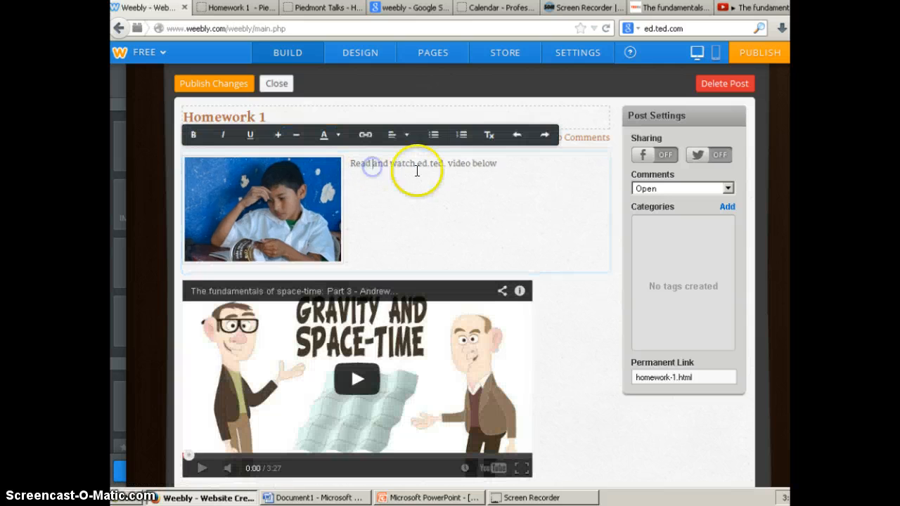
type("about")
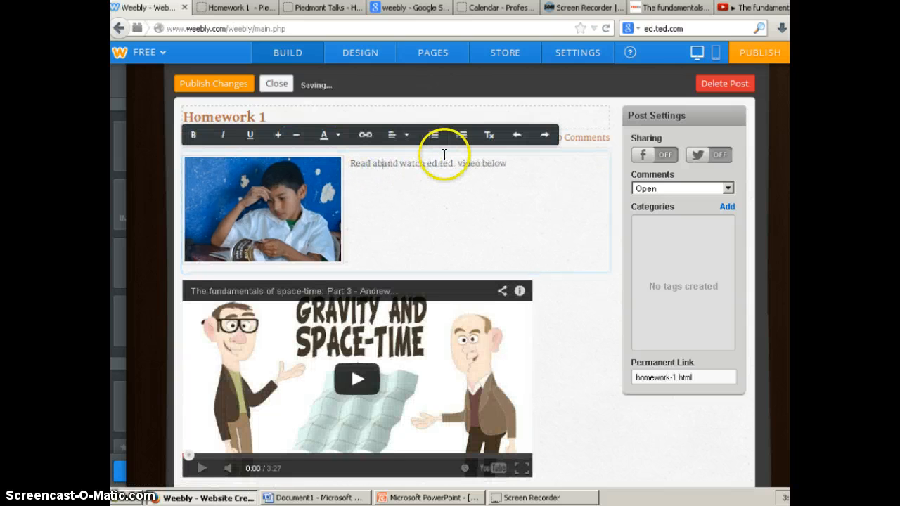
key("BackSpace")
key("BackSpace")
key("BackSpace")
key("BackSpace")
key("BackSpace")
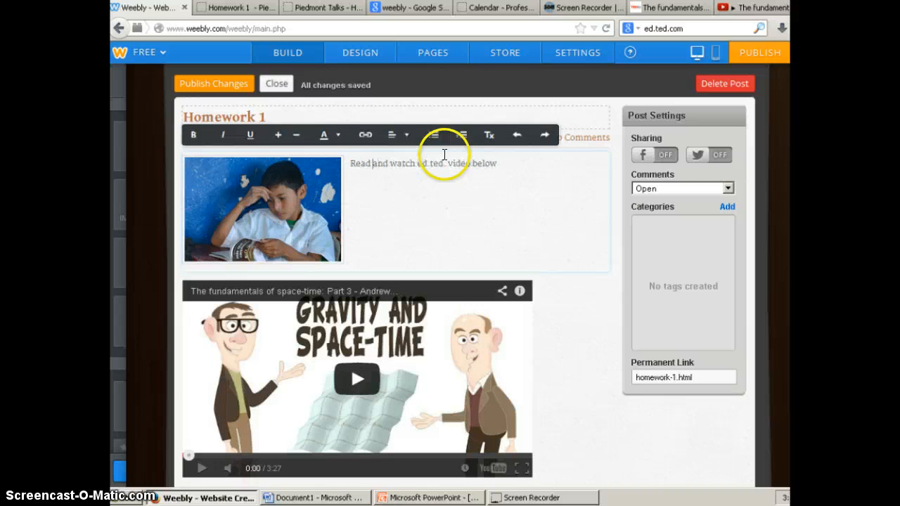
Step: Append "then answer these questions" and the copied lesson address to the post's text, and link that address to the lesson in a new window
left_click(559, 154)
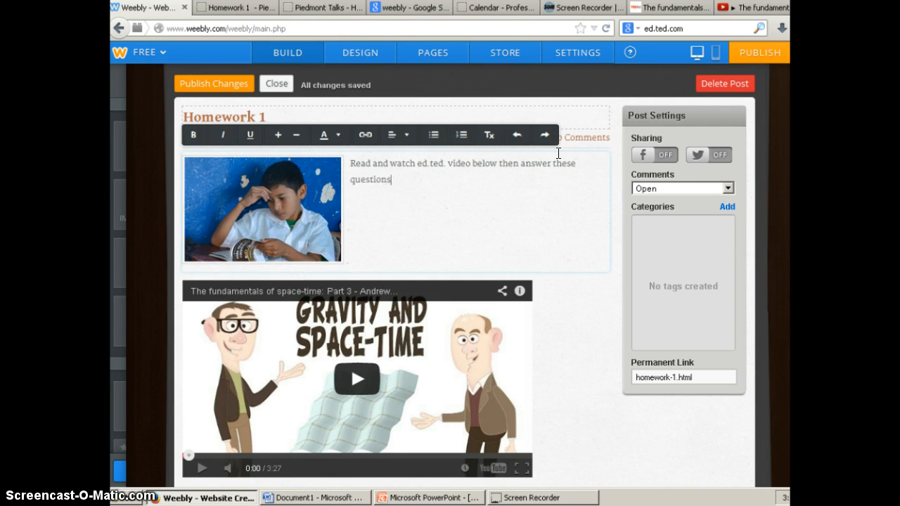
key("ctrl+v")
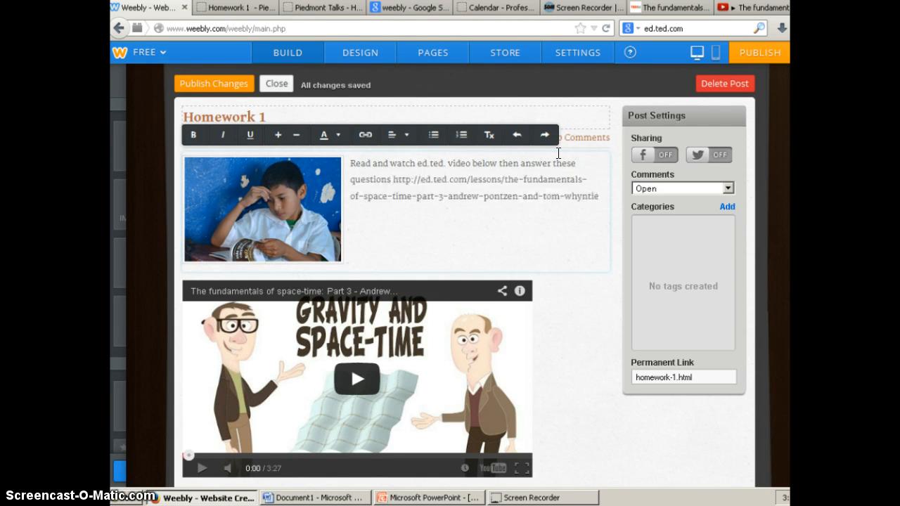
left_click_drag(393, 182, 596, 195)
left_click(362, 134)
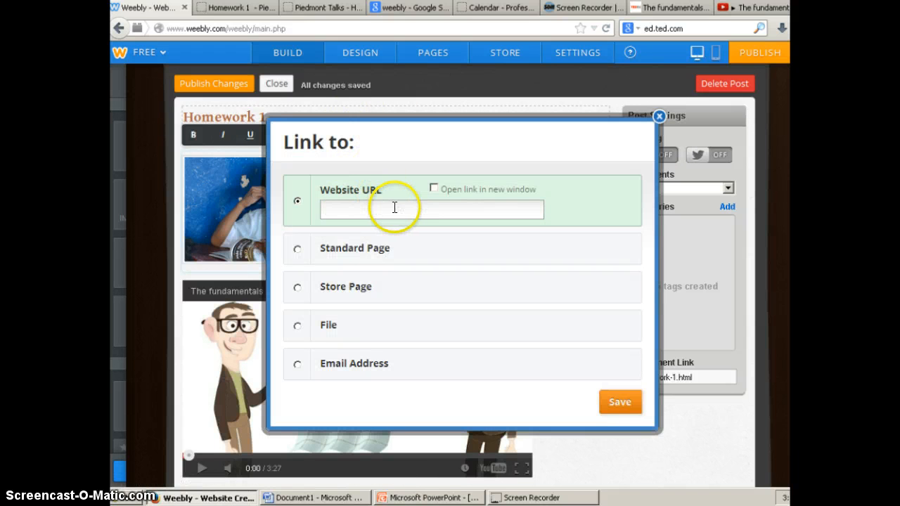
key("ctrl+v")
left_click(434, 187)
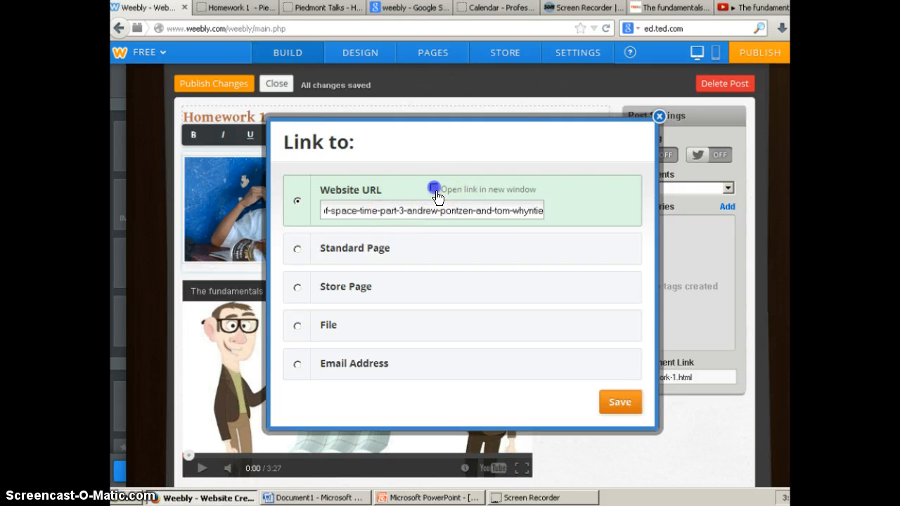
left_click(618, 403)
left_click(487, 231)
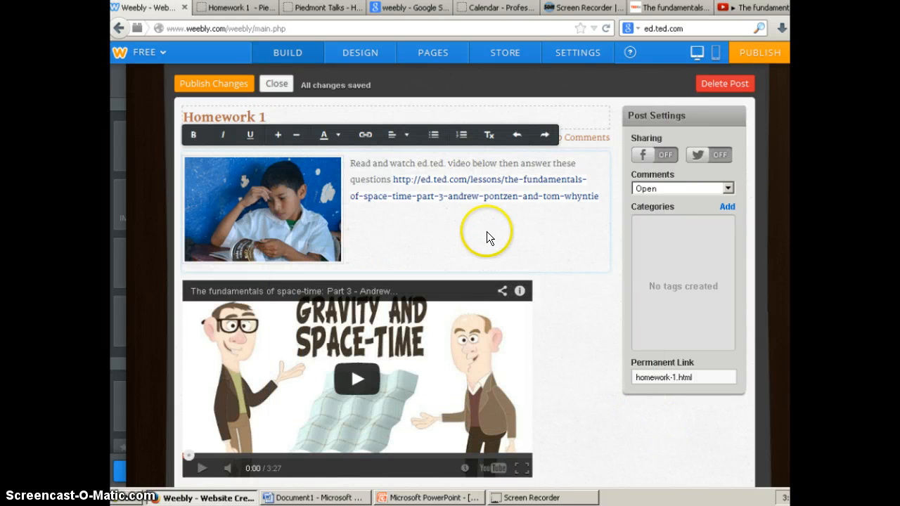
left_click(421, 204)
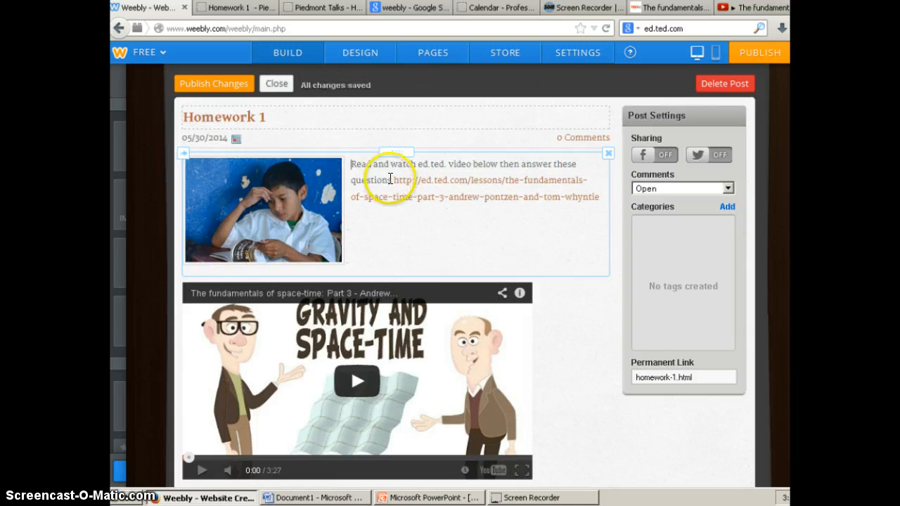
left_click(482, 195)
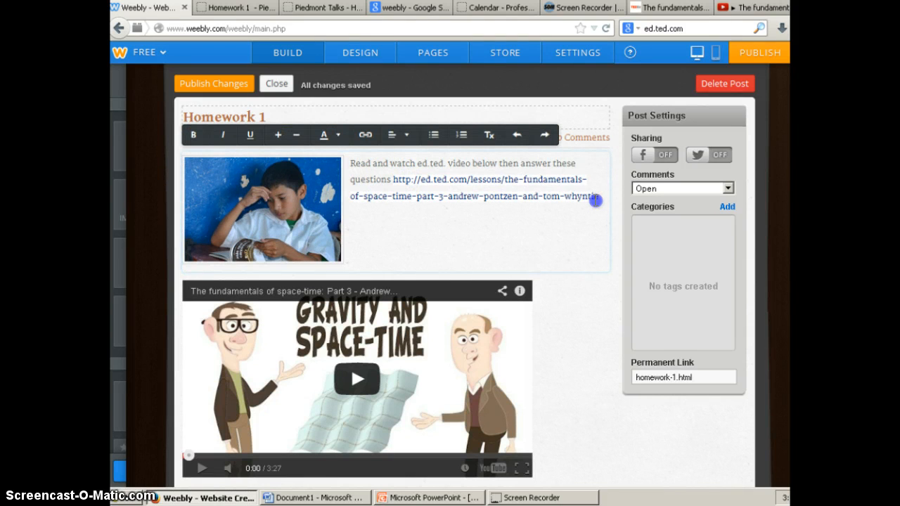
left_click(384, 180)
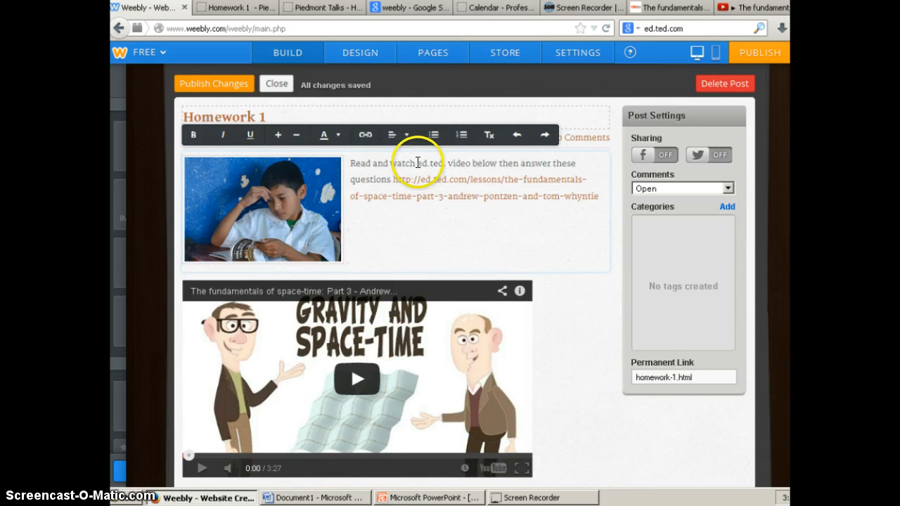
Step: Link the words "ed.ted. video" in the Homework 1 text to the copied TED-Ed lesson address, opening in a new window
left_click_drag(418, 162, 471, 166)
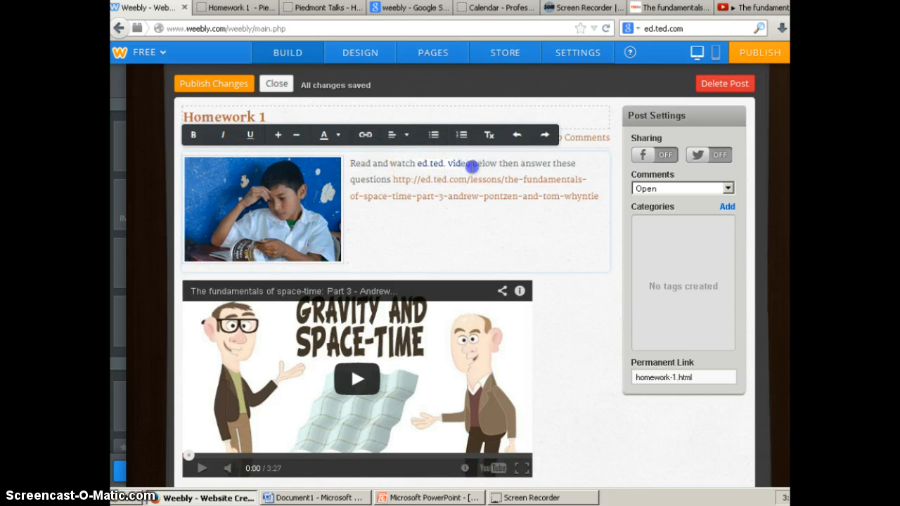
left_click(364, 135)
left_click(344, 199)
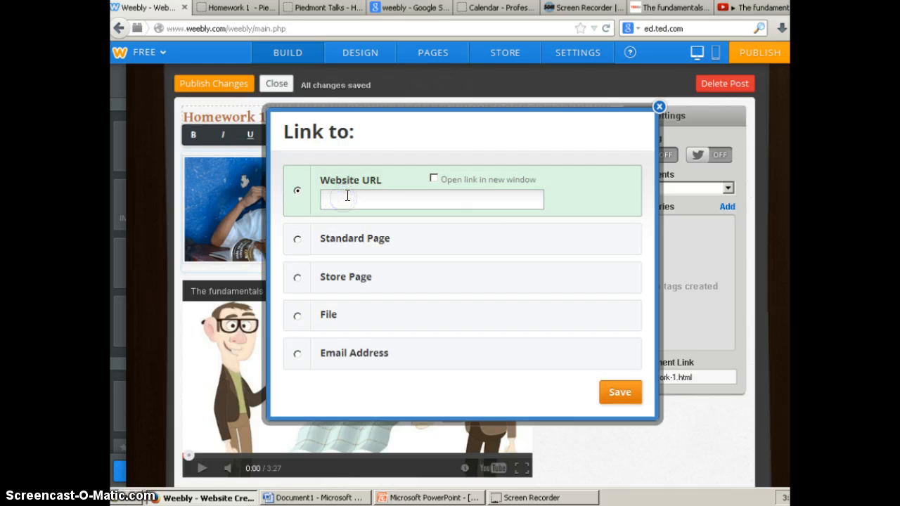
key("ctrl+v")
left_click(433, 178)
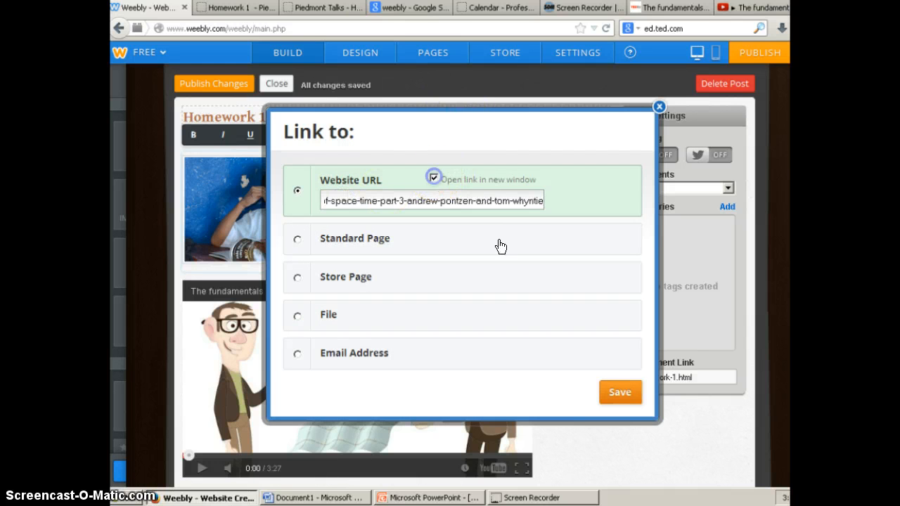
left_click(618, 391)
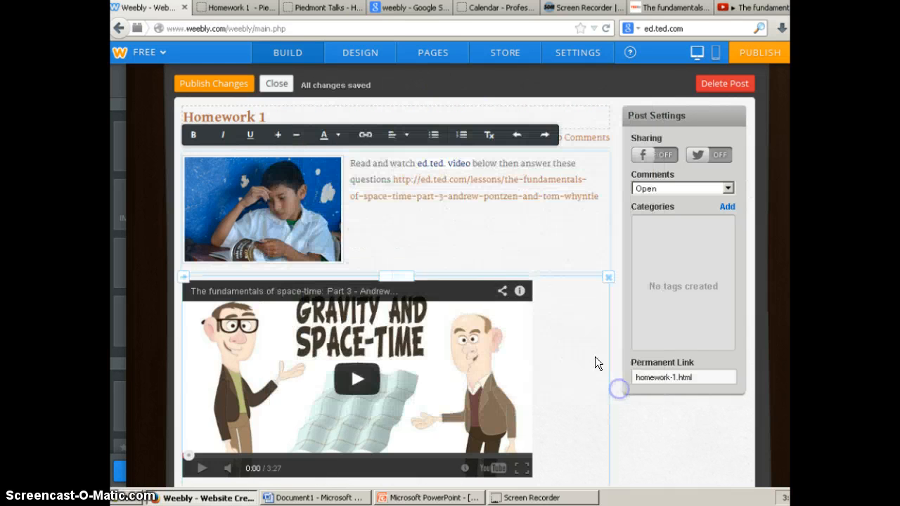
left_click(448, 162)
left_click(475, 225)
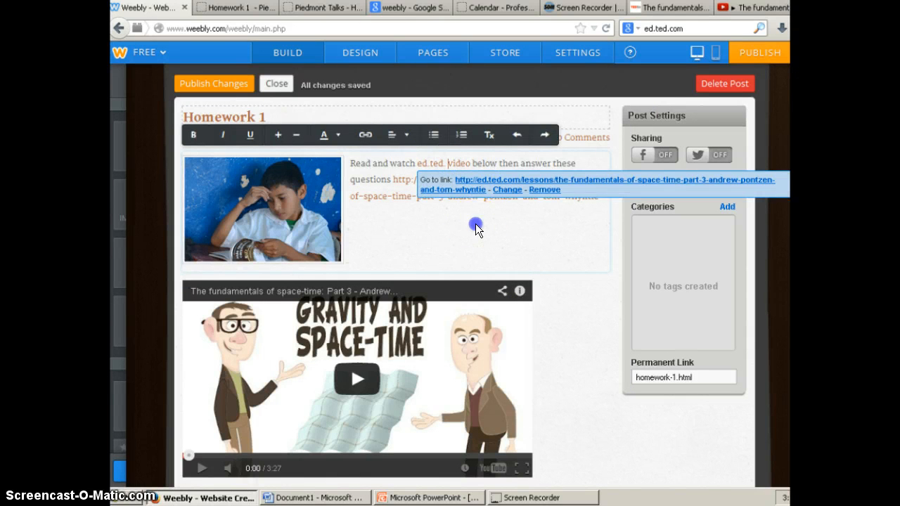
Step: Publish the changes to the Homework 1 post and open its live page, closing the publishing confirmation back in the editor
scroll(457, 275, "down", 3)
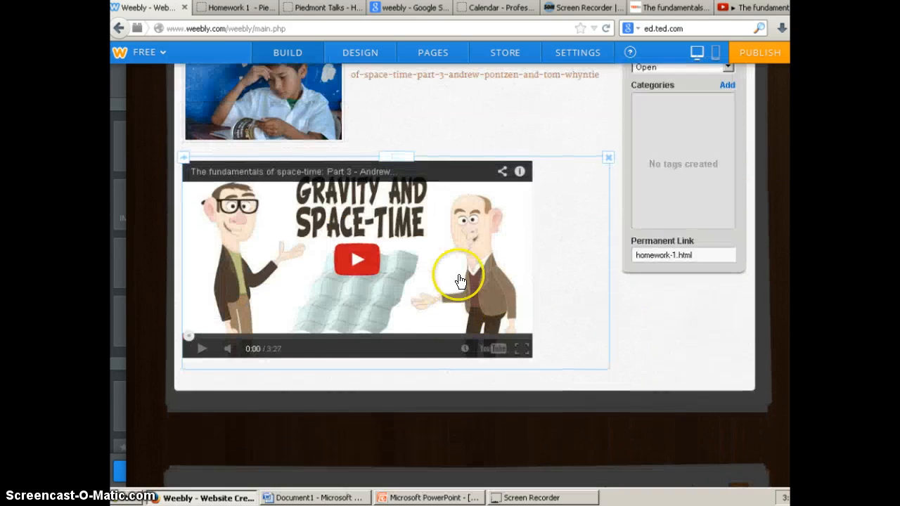
scroll(457, 273, "up", 4)
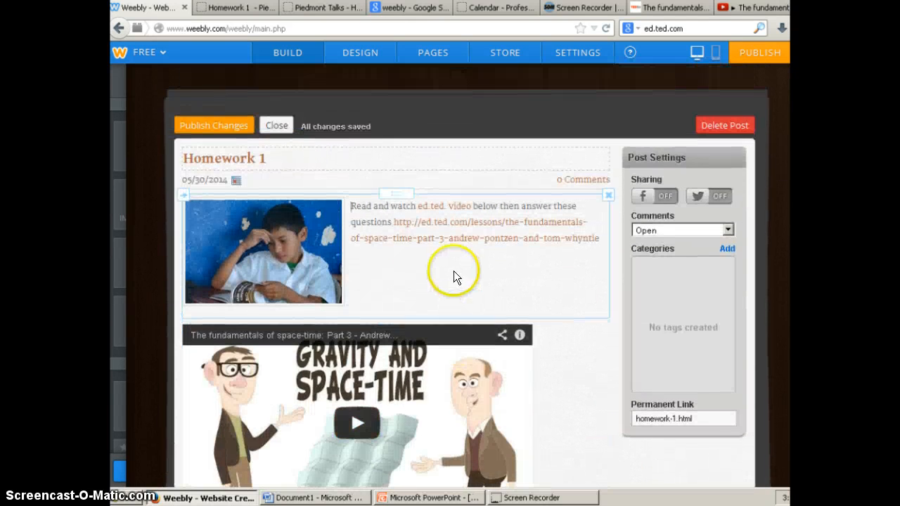
left_click(197, 126)
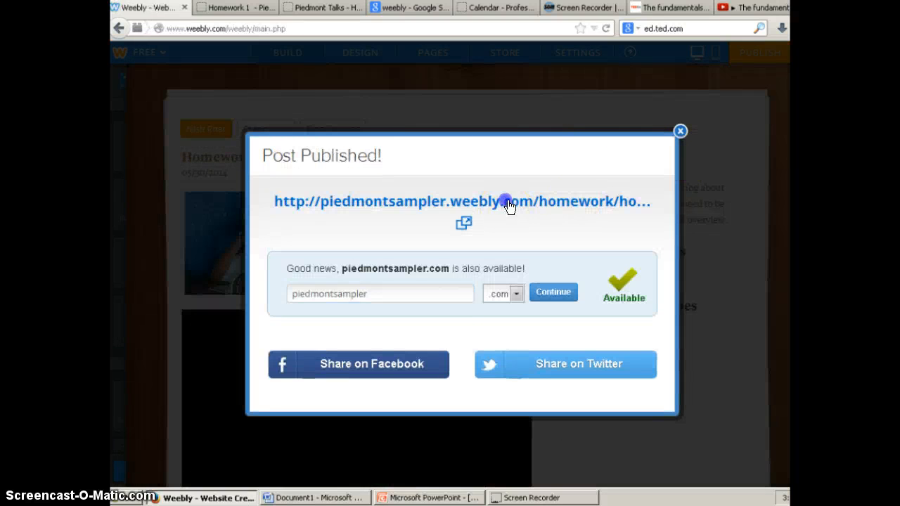
left_click(506, 204)
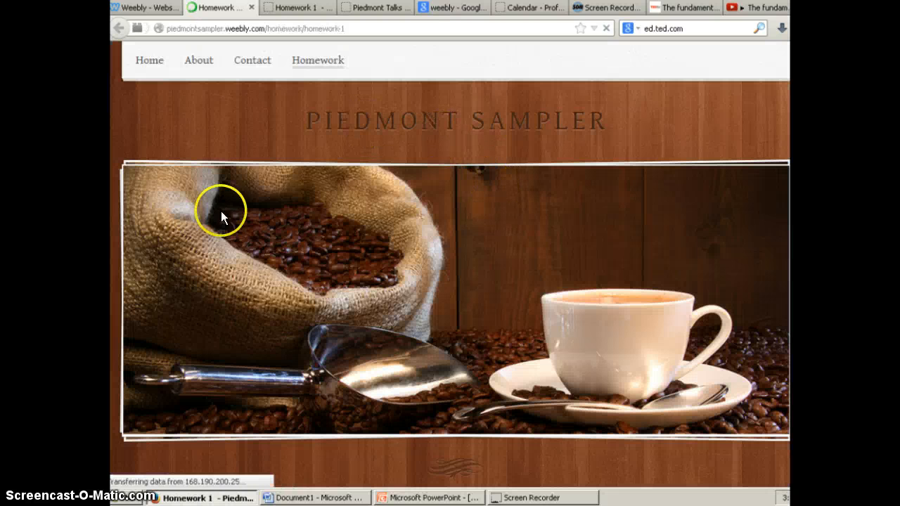
left_click(141, 8)
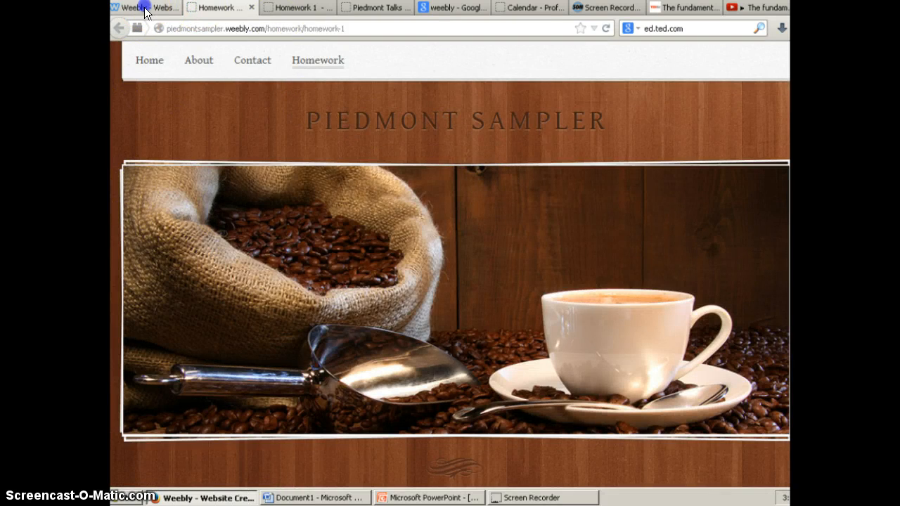
left_click(679, 132)
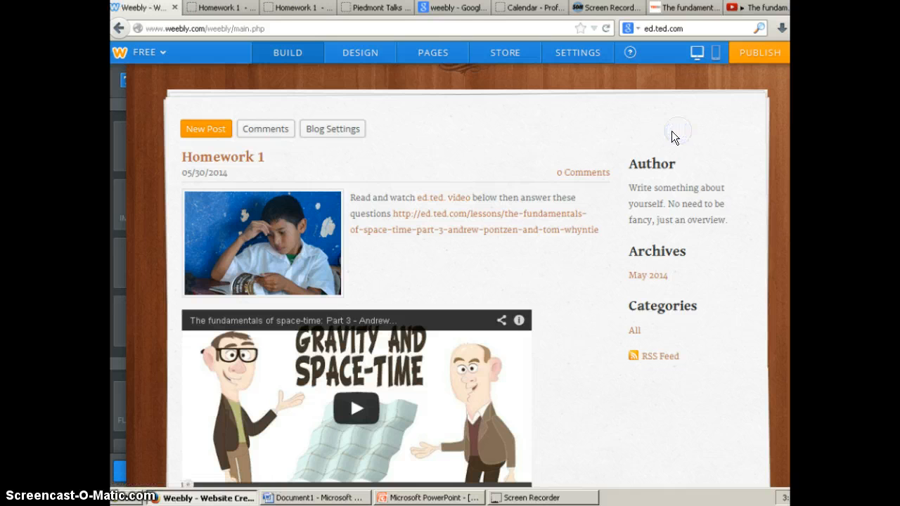
Step: Publish the whole website, categorizing it as Education with the category Teacher
scroll(577, 188, "up", 1)
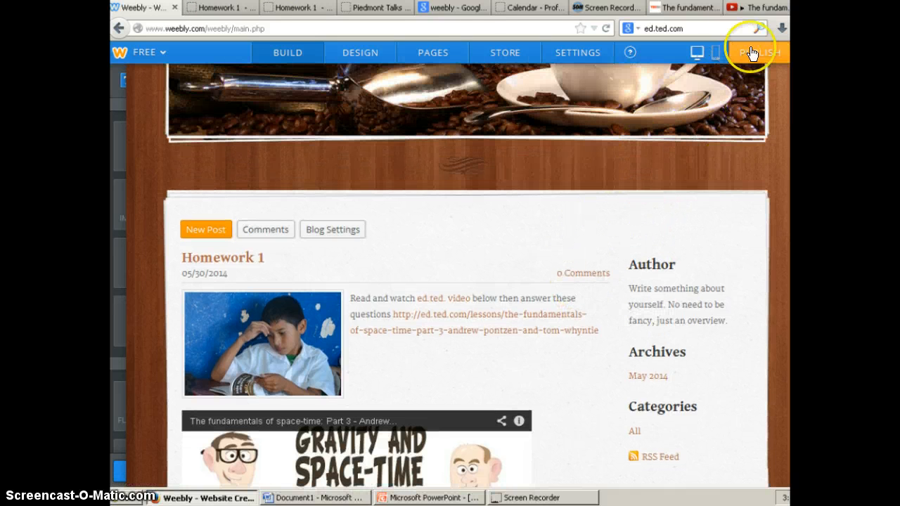
scroll(705, 151, "up", 6)
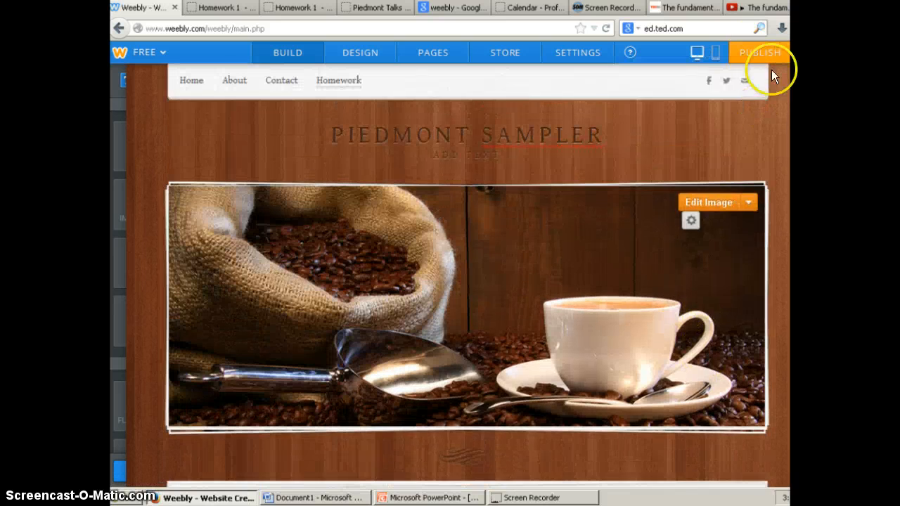
scroll(227, 372, "down", 7)
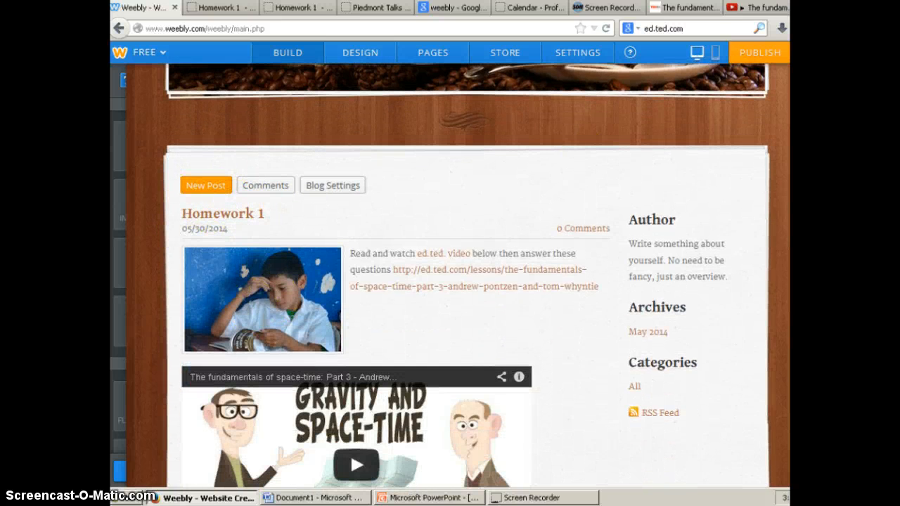
left_click(751, 63)
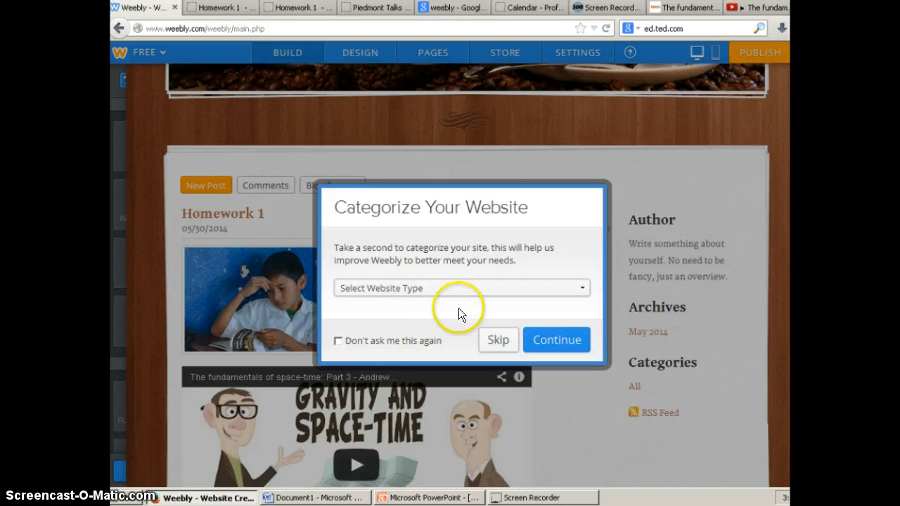
left_click(440, 288)
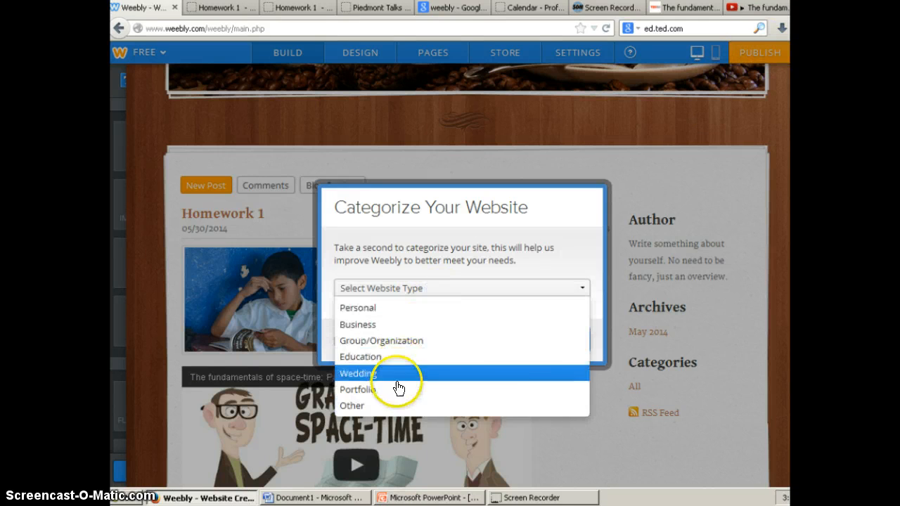
left_click(391, 357)
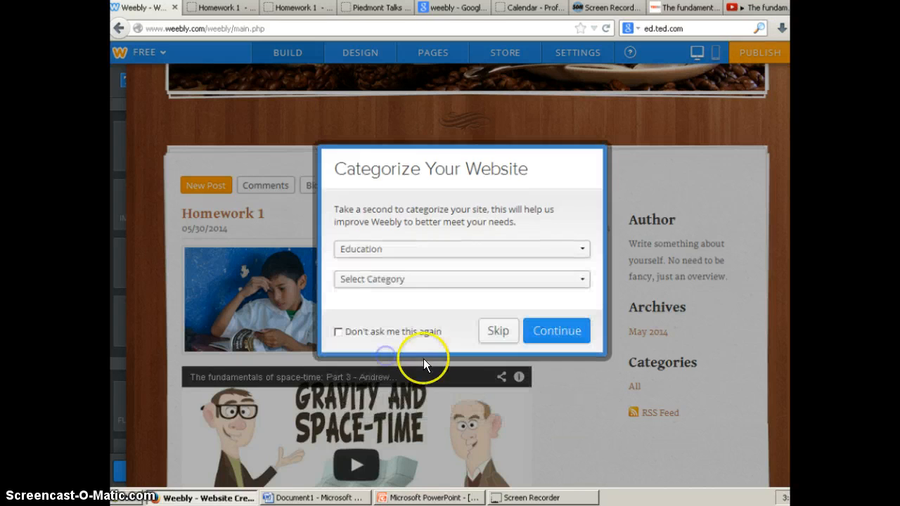
left_click(444, 280)
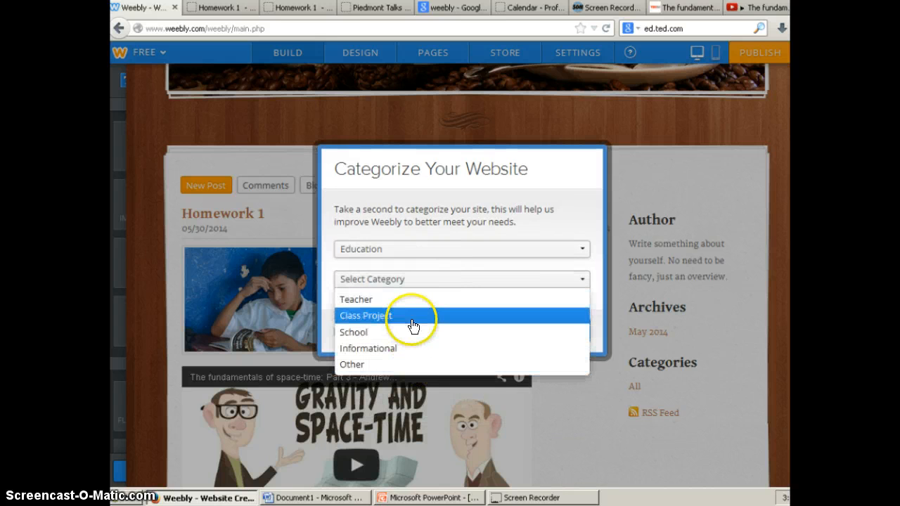
left_click(394, 300)
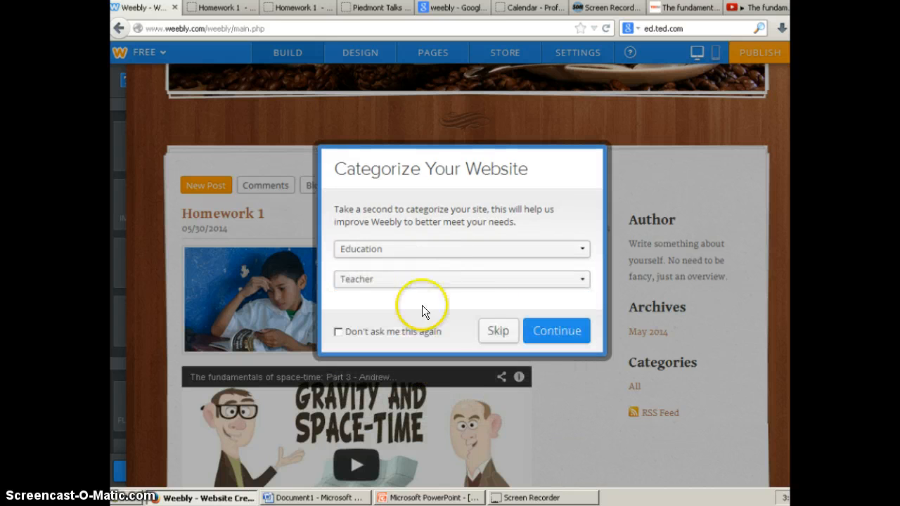
left_click(549, 336)
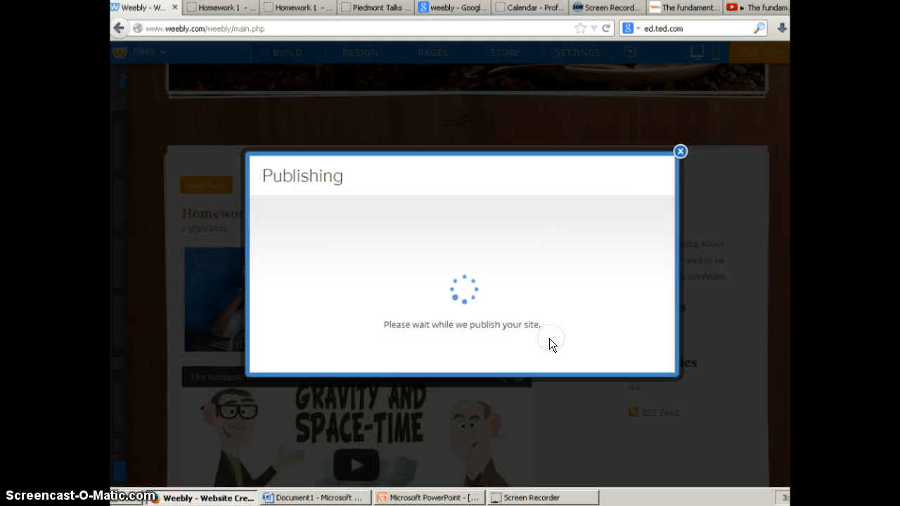